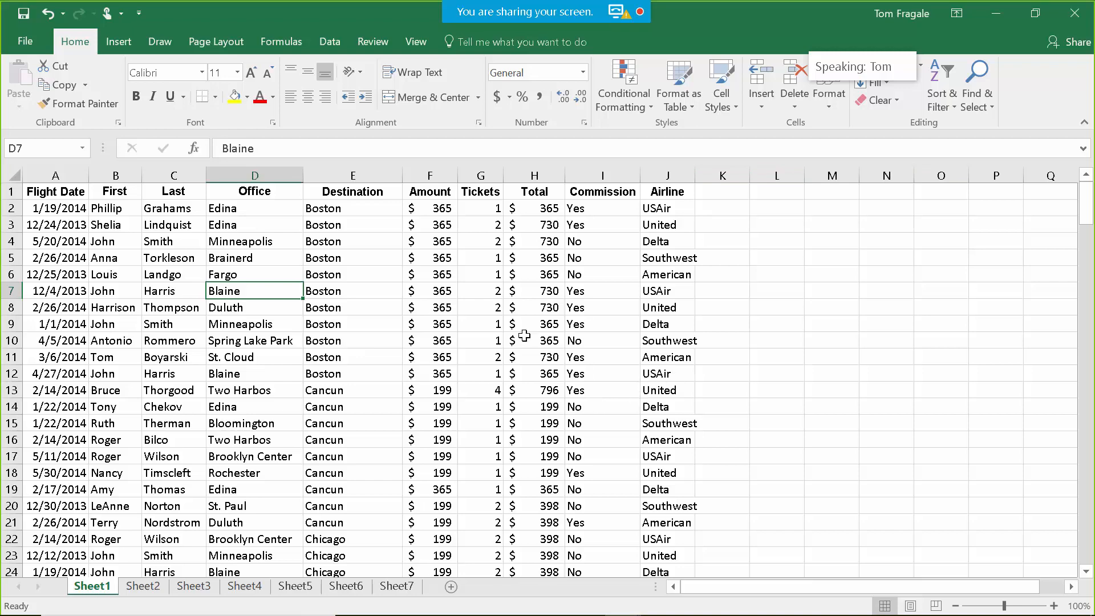
left_click(8, 192)
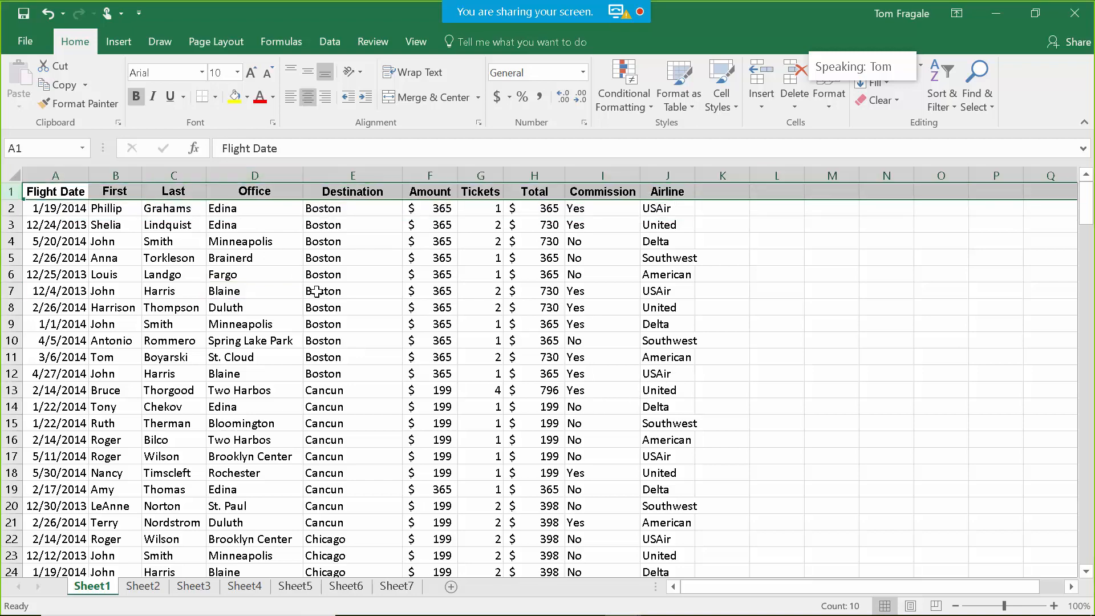
left_click(425, 292)
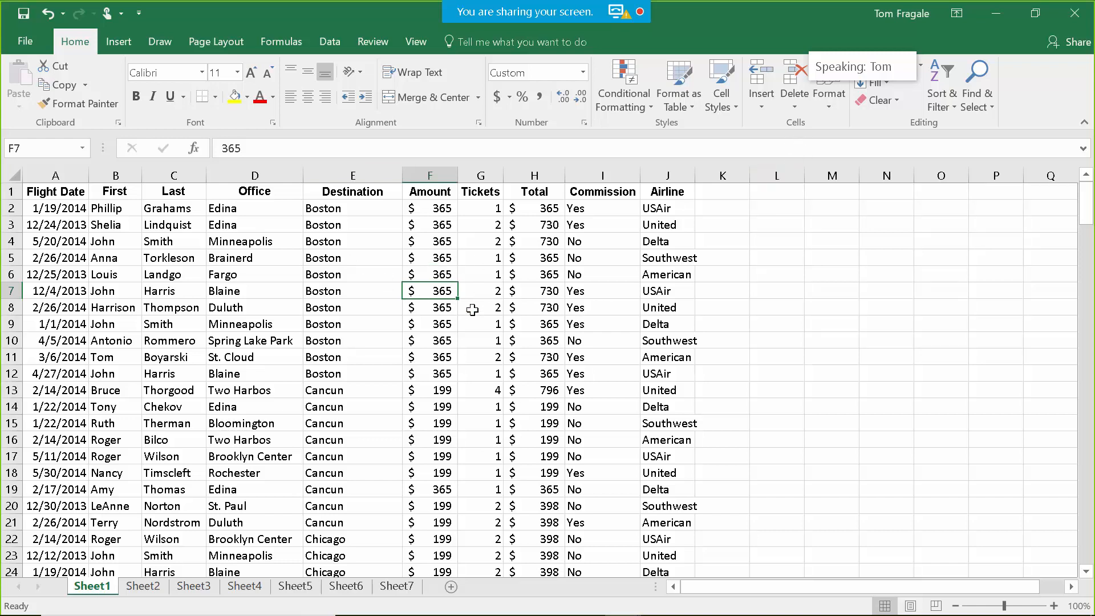
left_click(246, 307)
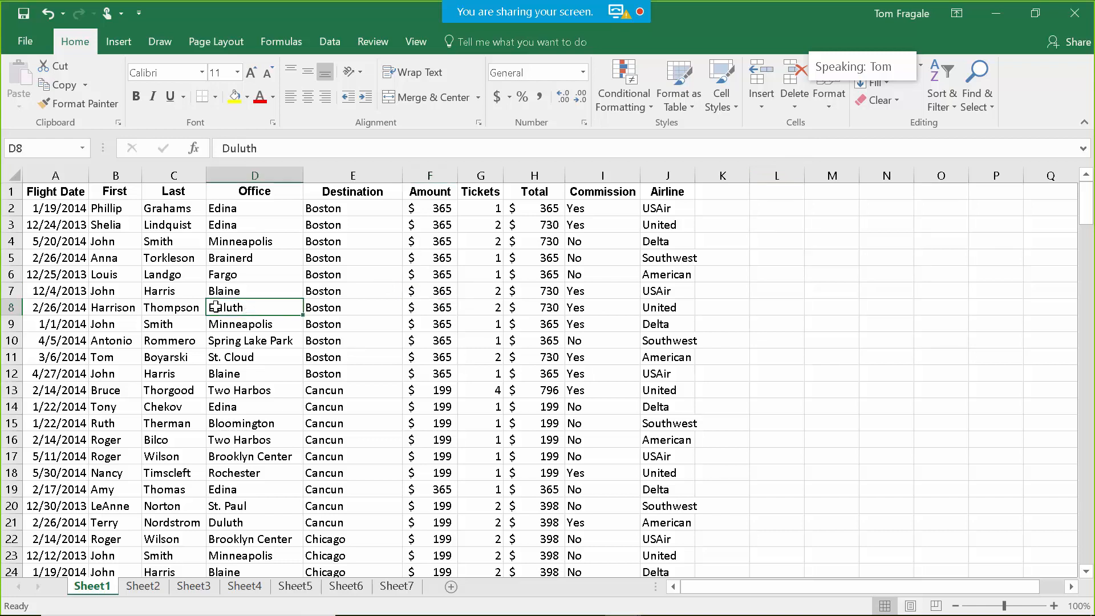
key("ctrl")
key("ctrl")
key("ctrl")
Step: Create a PivotTable from the flight data range Sheet1!$A$1:$J$203 and place it on a new worksheet
left_click(270, 291)
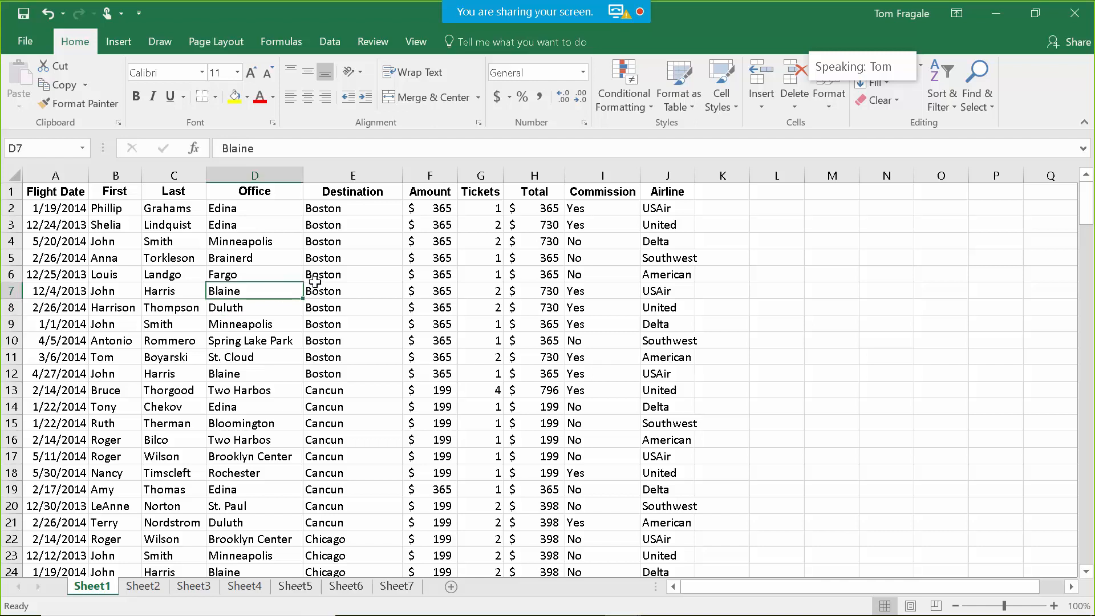
left_click(125, 44)
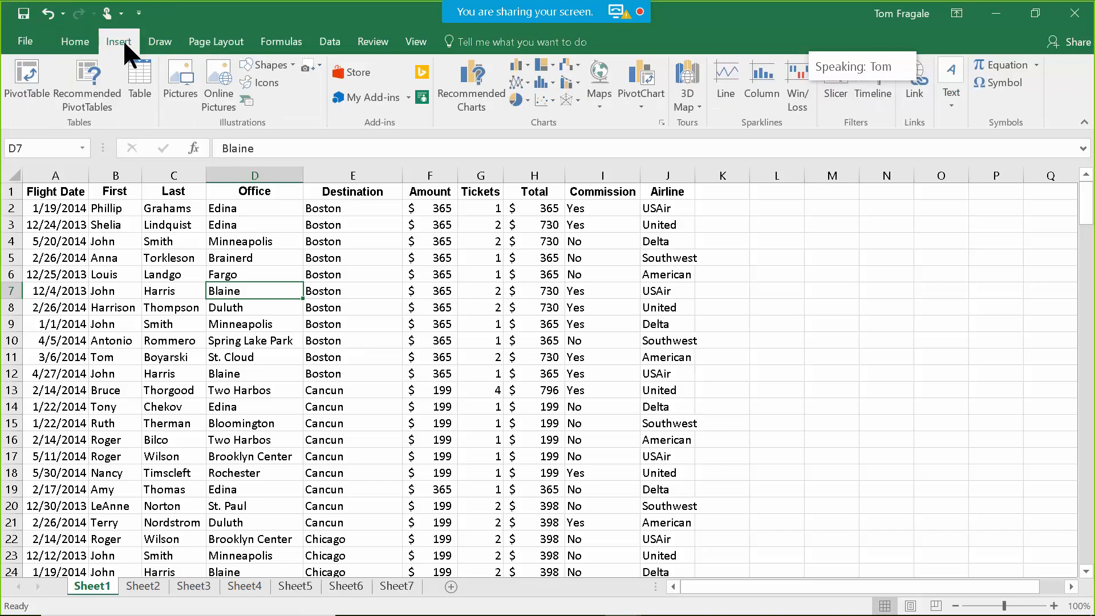
left_click(23, 85)
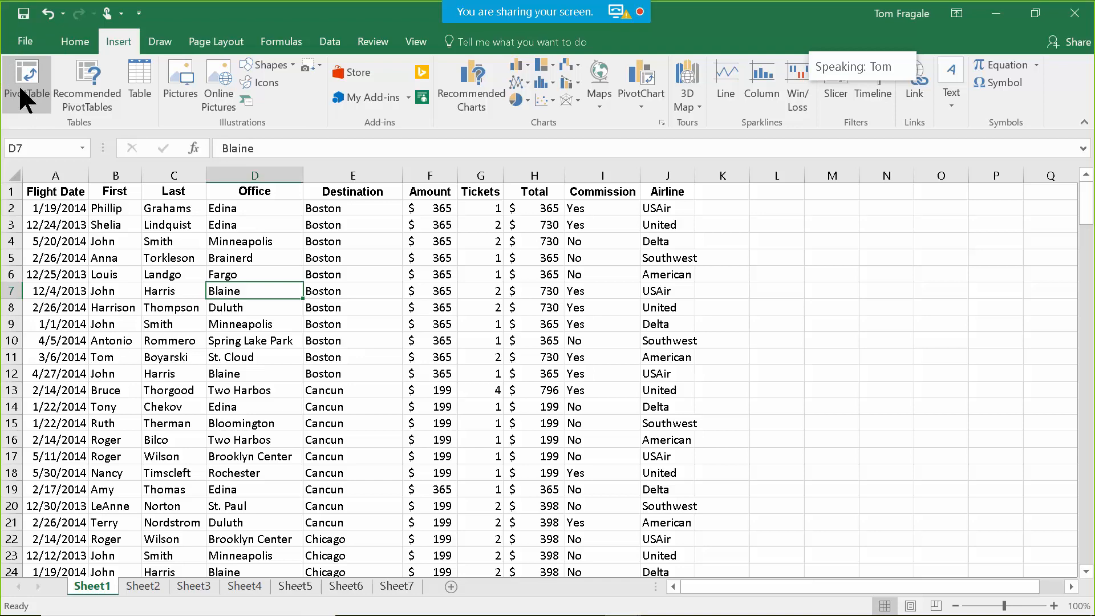
left_click(26, 91)
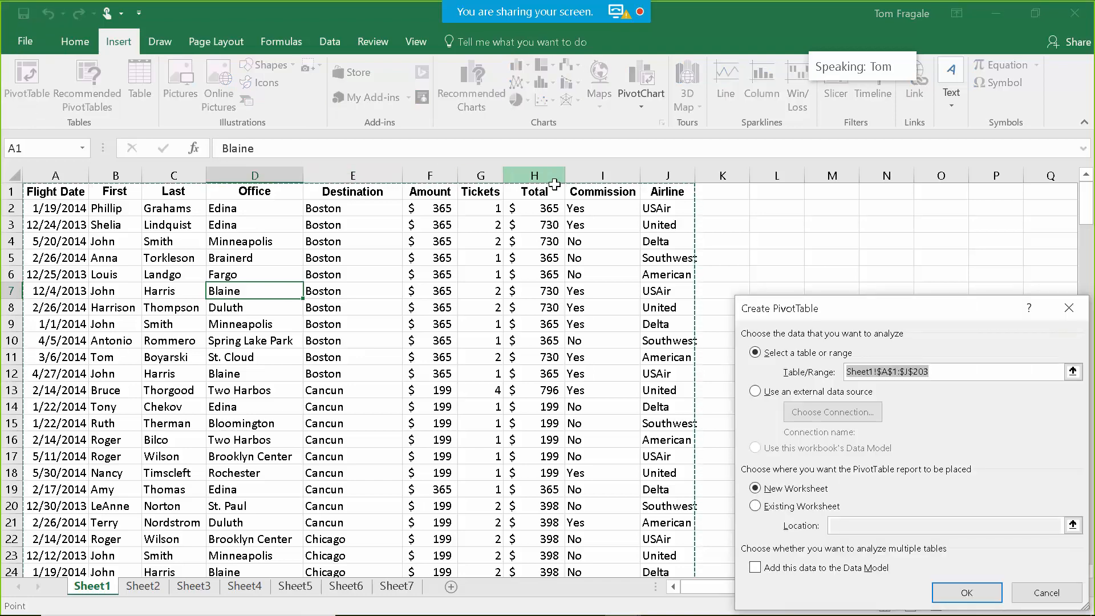
left_click_drag(900, 313, 474, 188)
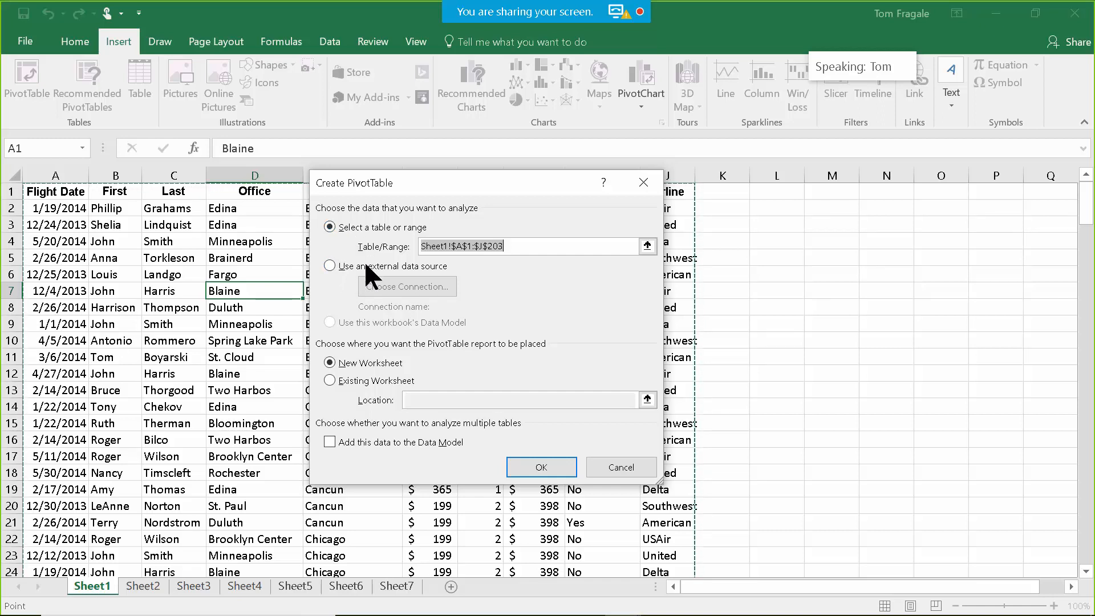
key("ctrl")
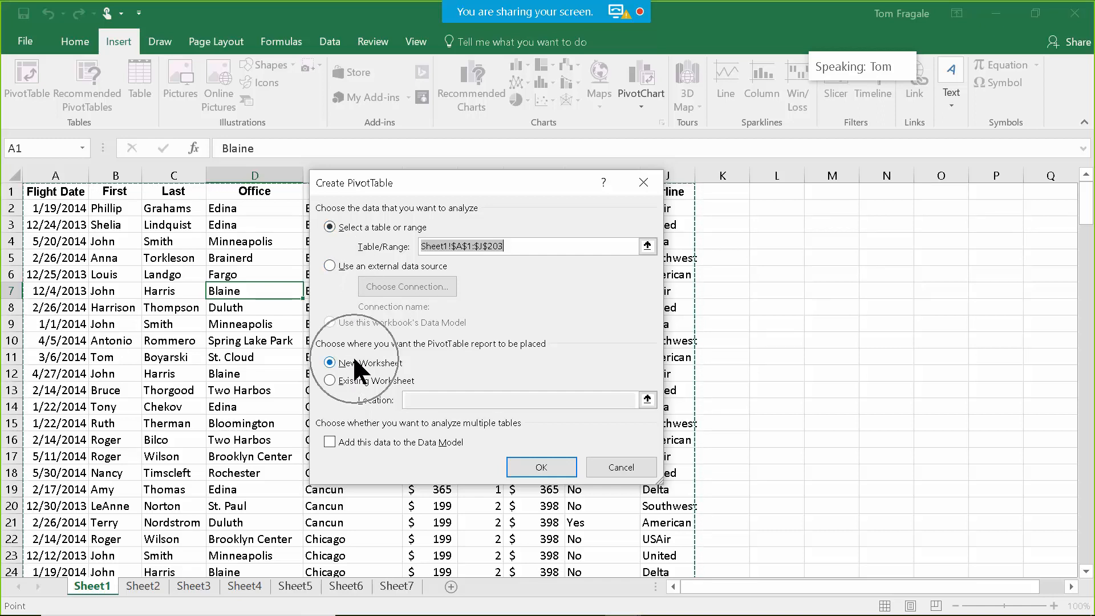
key("ctrl")
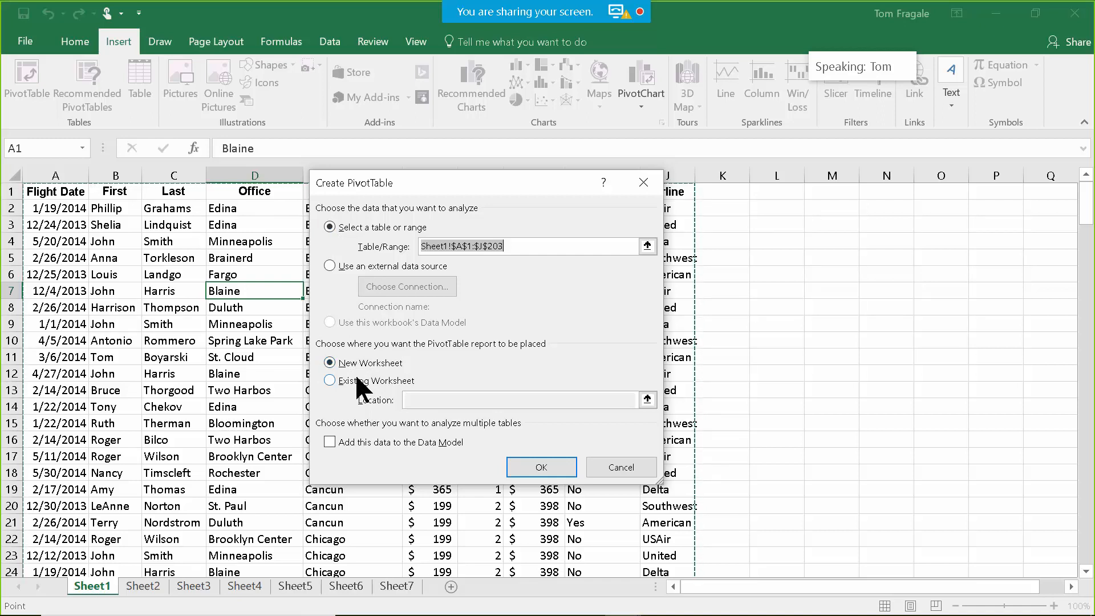
key("ctrl")
key("ctrl")
left_click(539, 469)
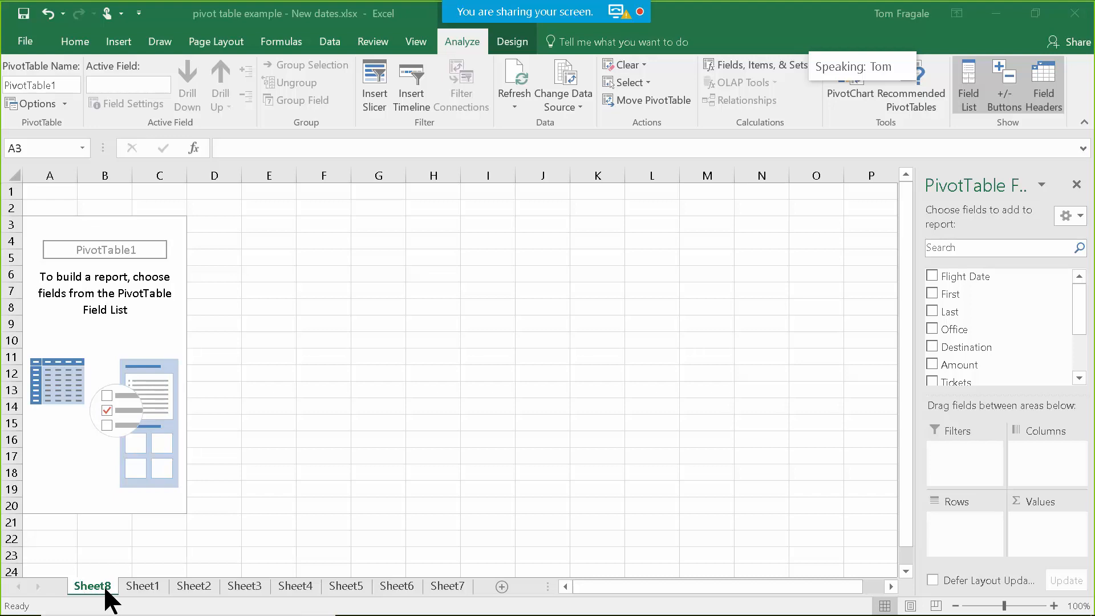
Step: Look at the source data on Sheet1 and return to the blank PivotTable on Sheet8
left_click(140, 587)
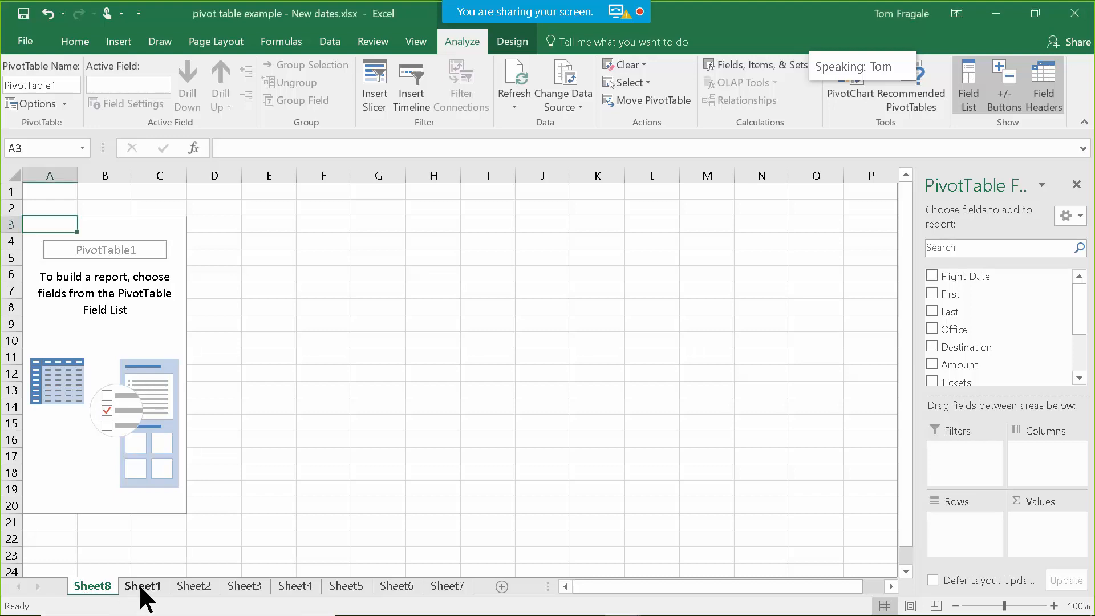
left_click(142, 587)
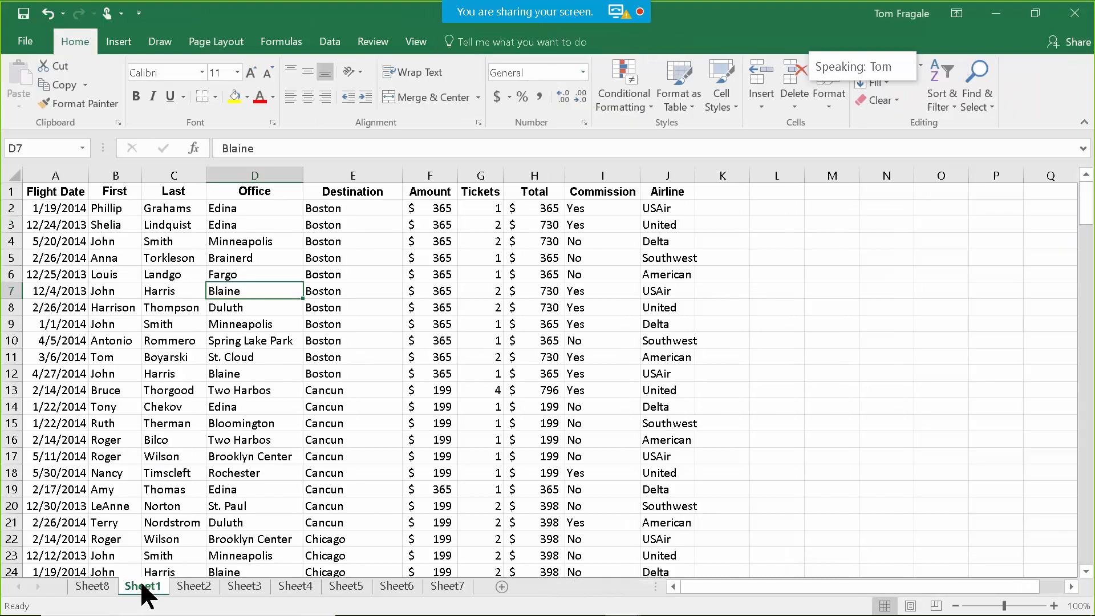
left_click(87, 591)
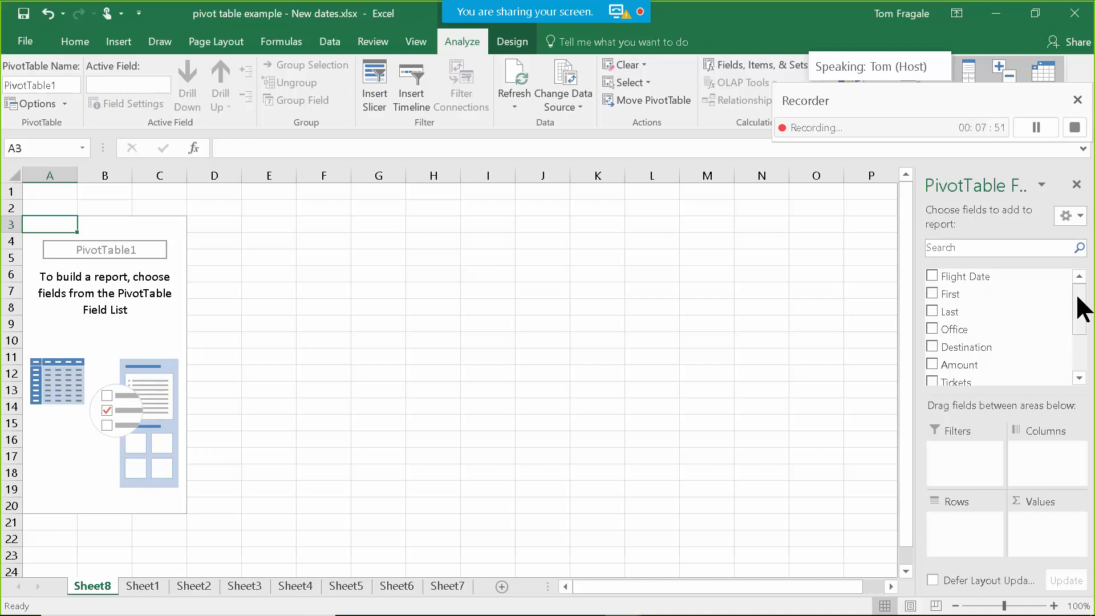
Step: Lay out the PivotTable with the Office field as rows and the Total field as values
mouse_move(1077, 297)
left_mouse_down()
mouse_move(1077, 342)
mouse_move(1079, 285)
left_mouse_up()
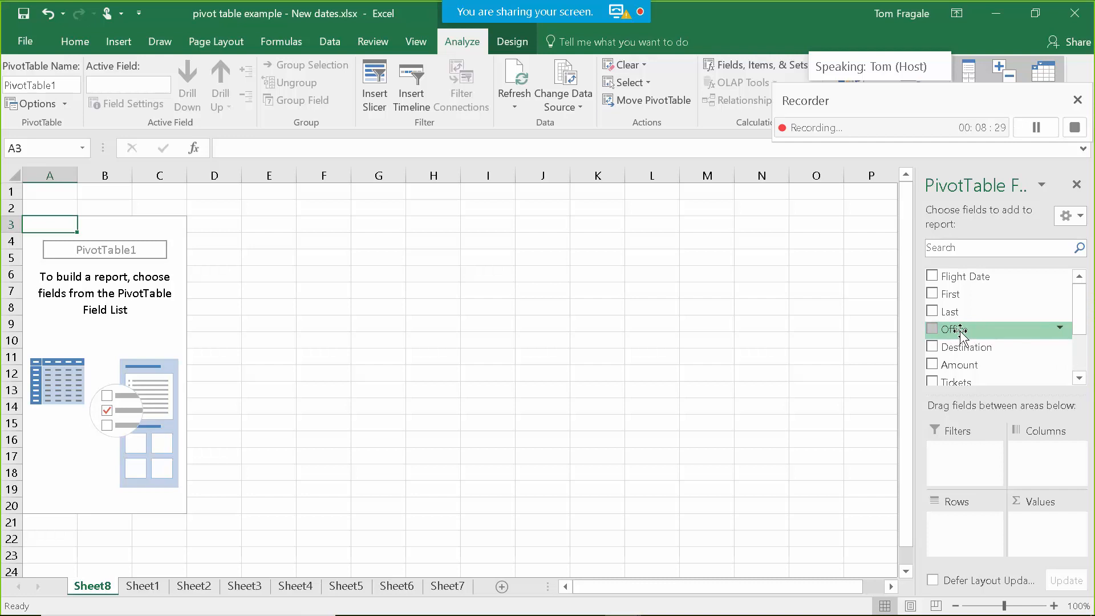
left_click_drag(961, 331, 958, 545)
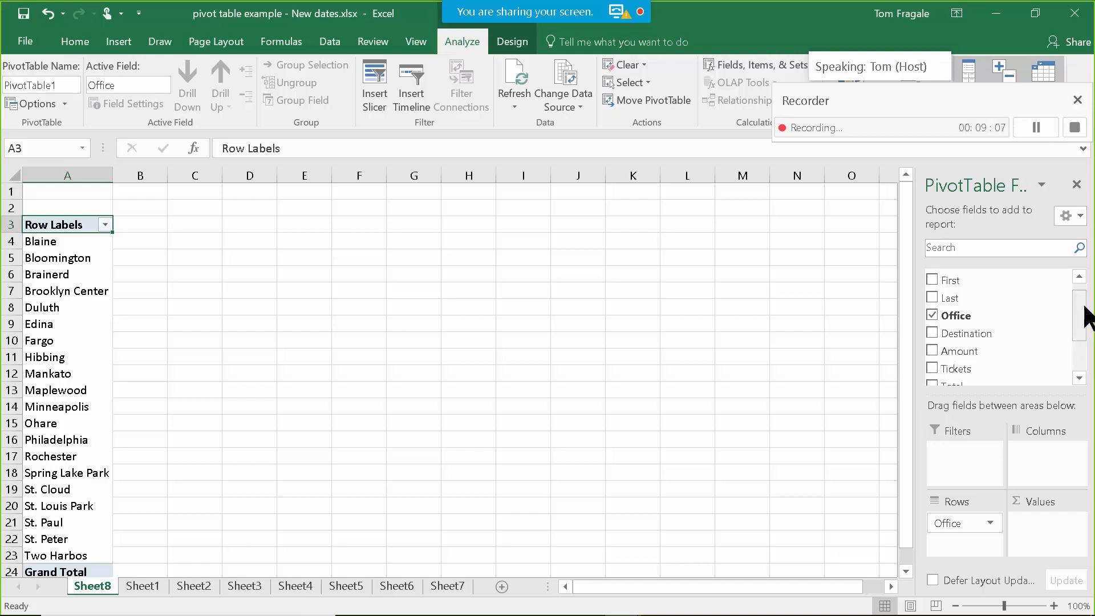
scroll(1082, 342, "down", 1)
scroll(1079, 347, "down", 1)
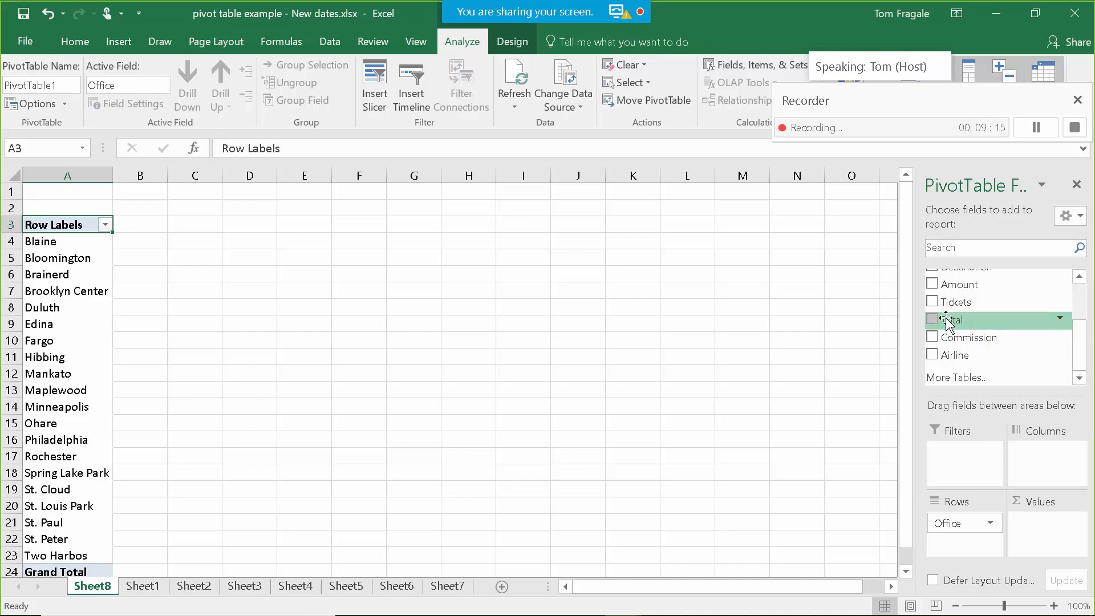
left_click_drag(946, 322, 1059, 548)
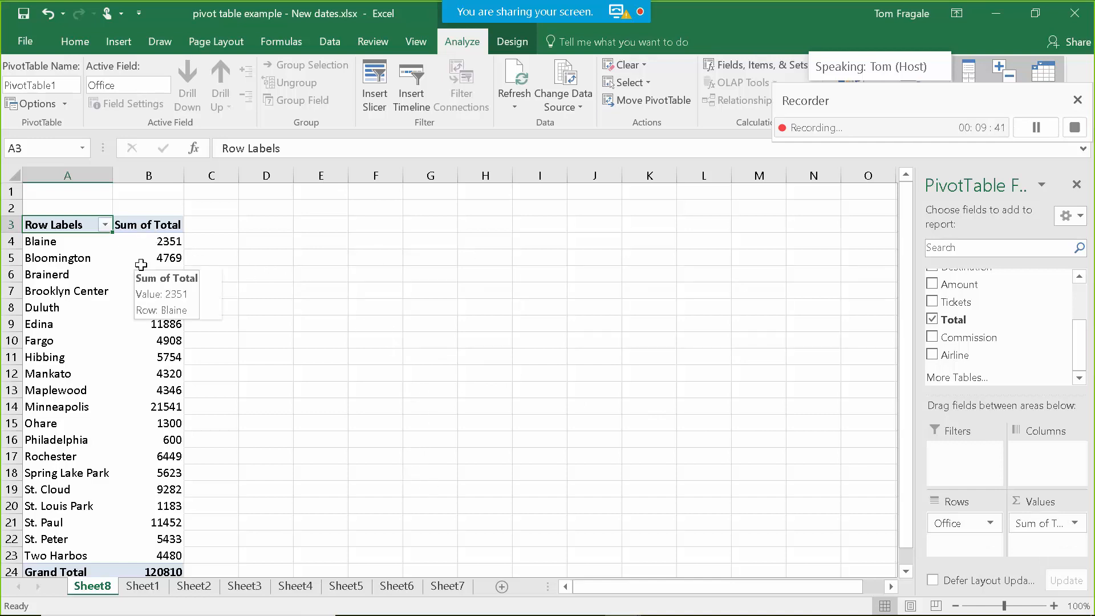
Step: Drill down into the Blaine and Duluth totals to list their records on new sheets, returning to the PivotTable after each
mouse_move(140, 272)
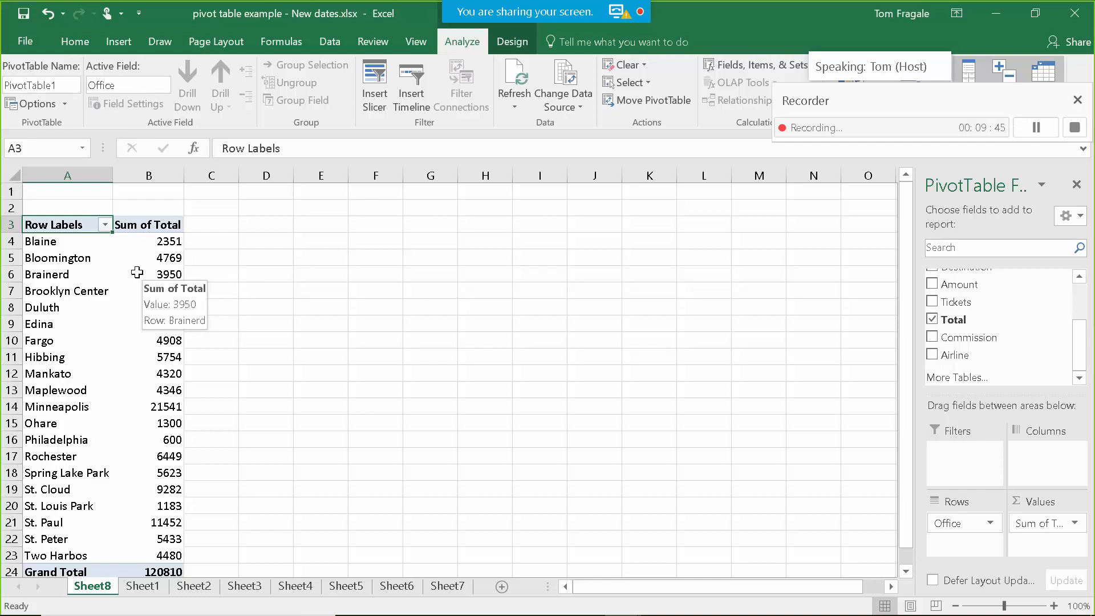
mouse_move(158, 243)
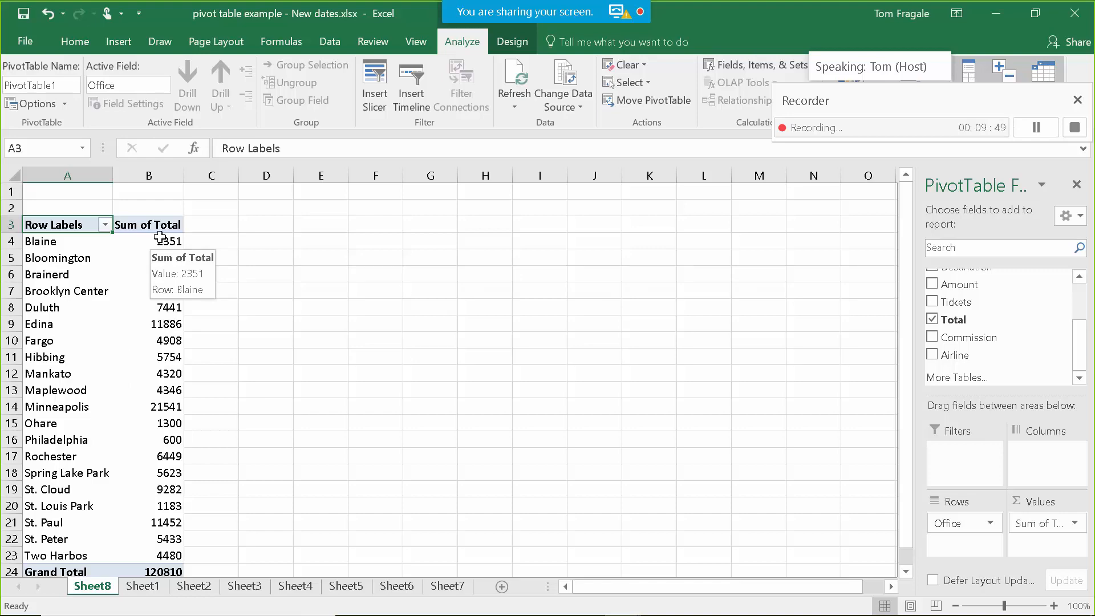
double_click(159, 238)
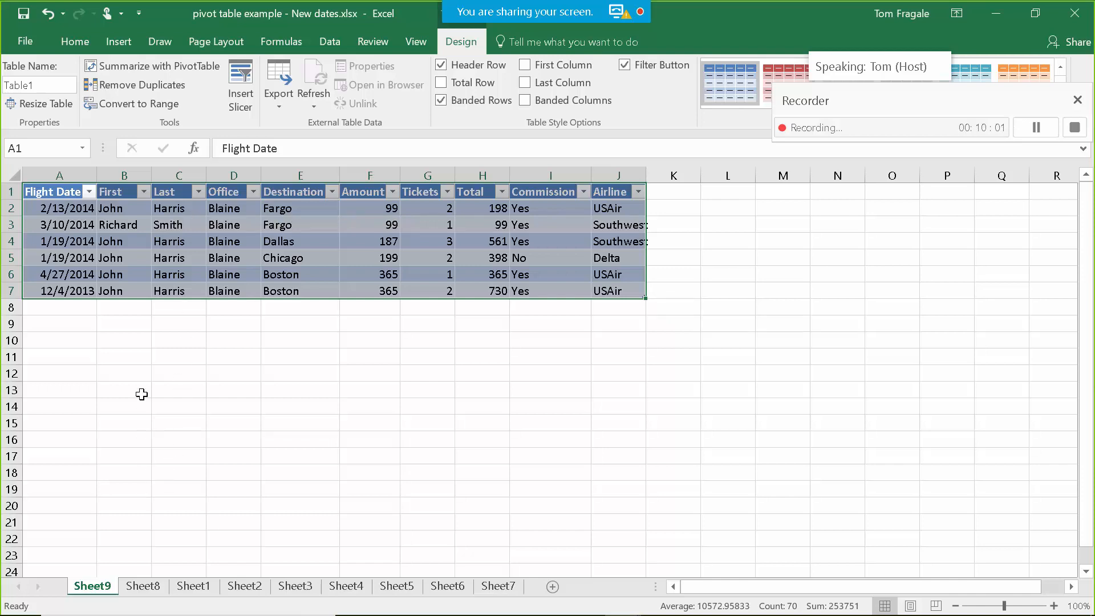
left_click(142, 585)
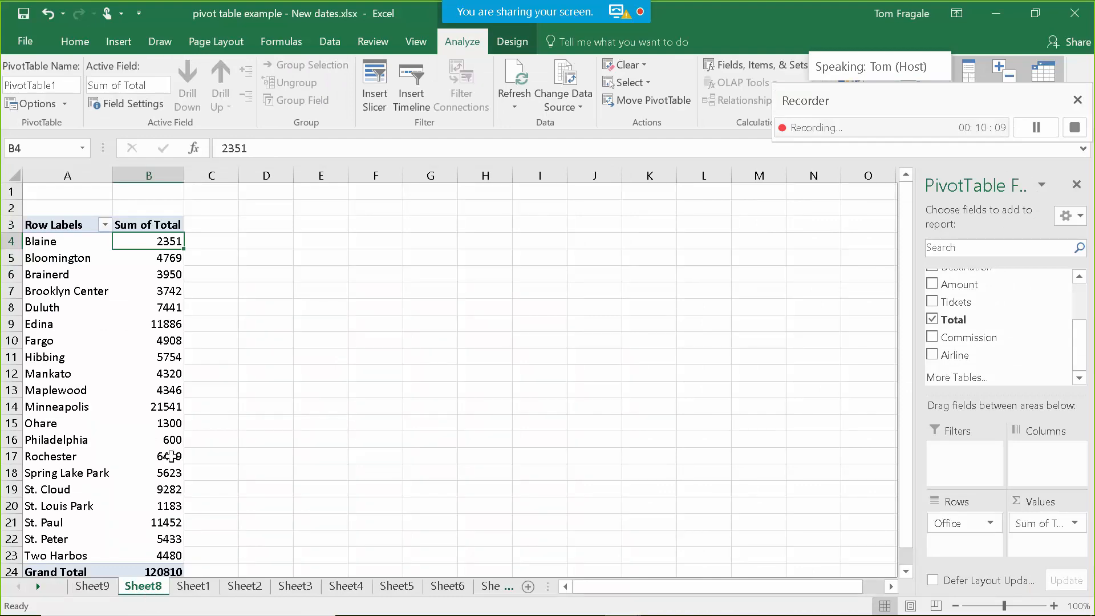
double_click(171, 306)
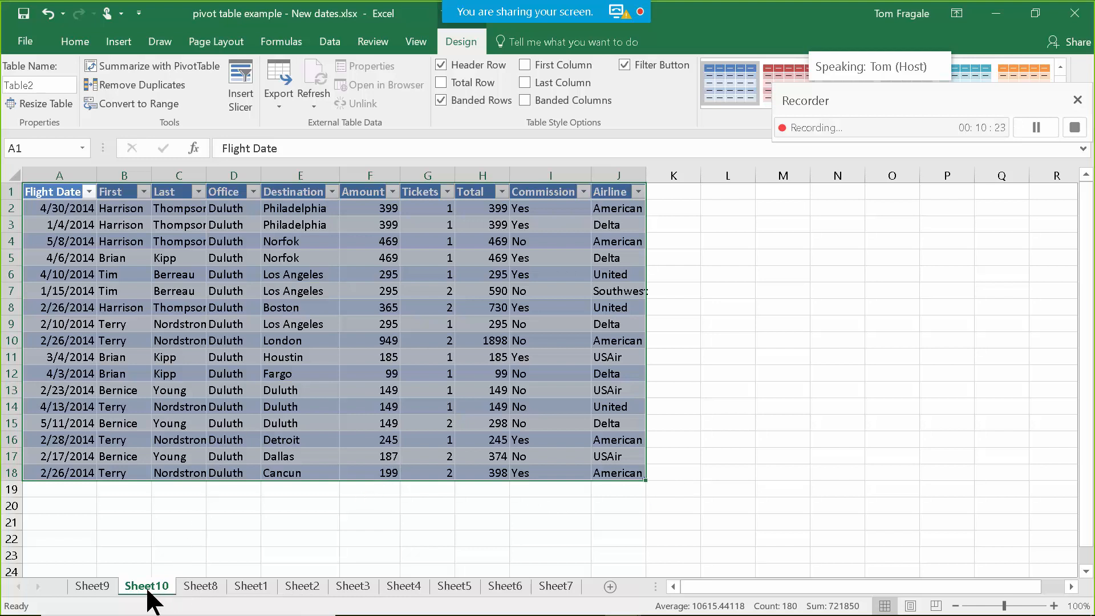
left_click(200, 588)
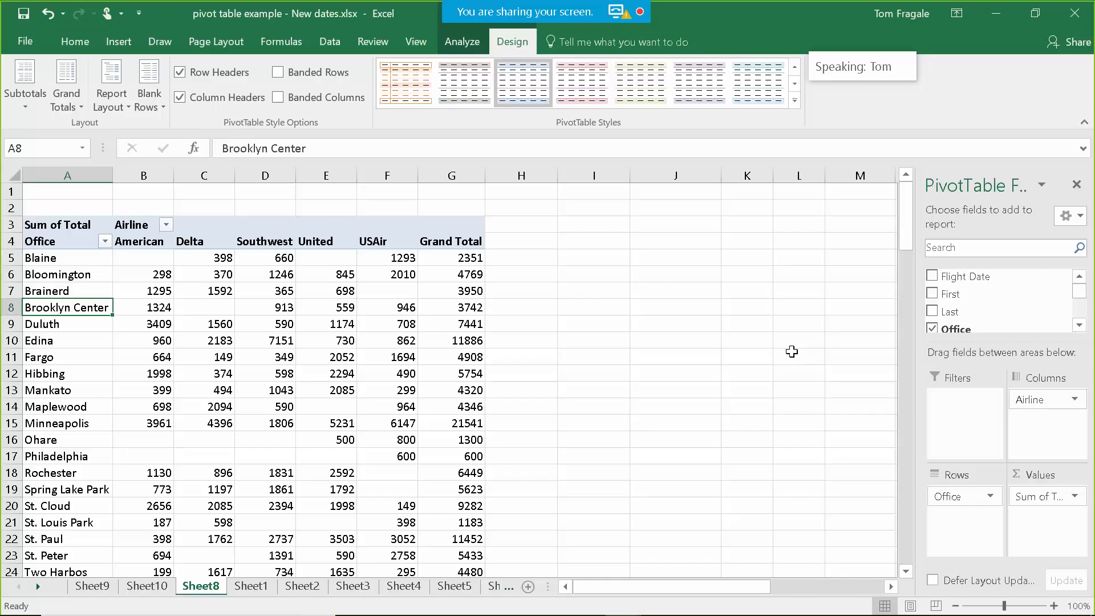
Step: Browse the calculation types for the PivotTable's Total values and summarize them by Count
left_click(54, 227)
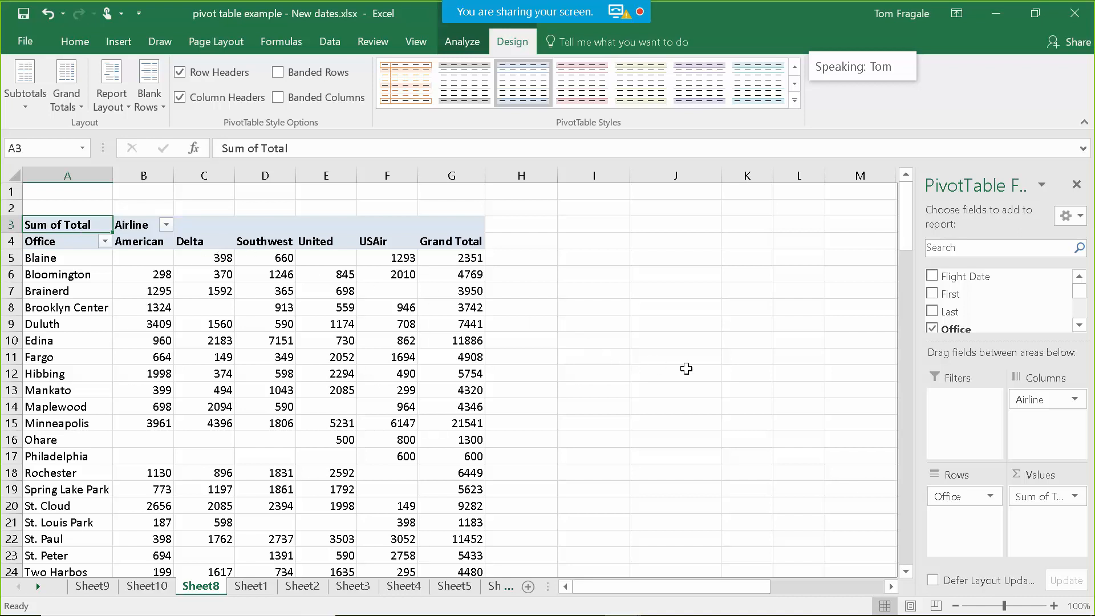
left_click(1072, 494)
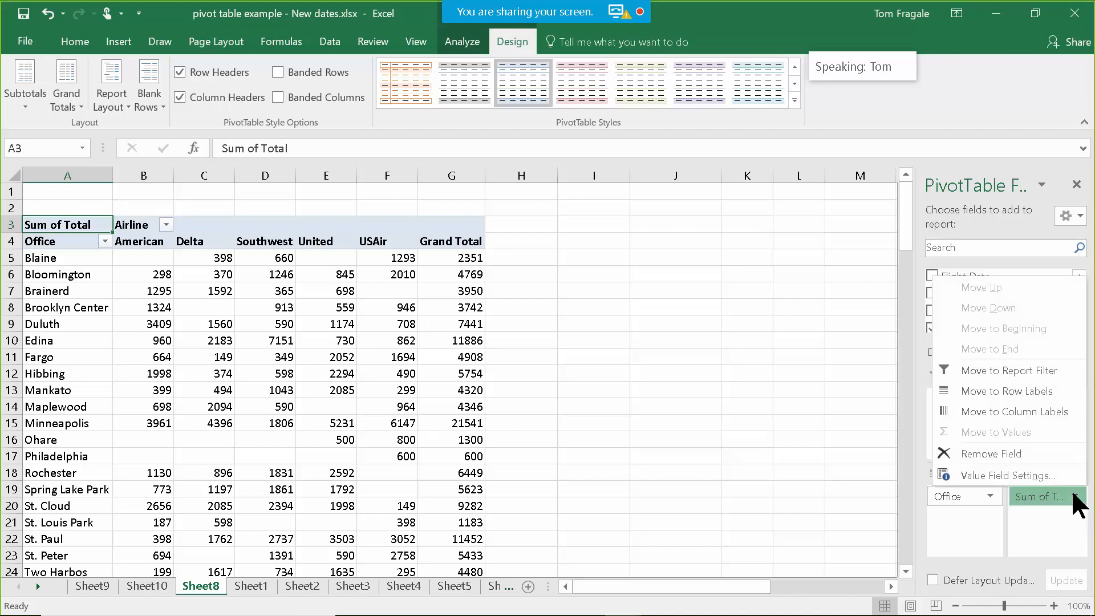
left_click(1043, 478)
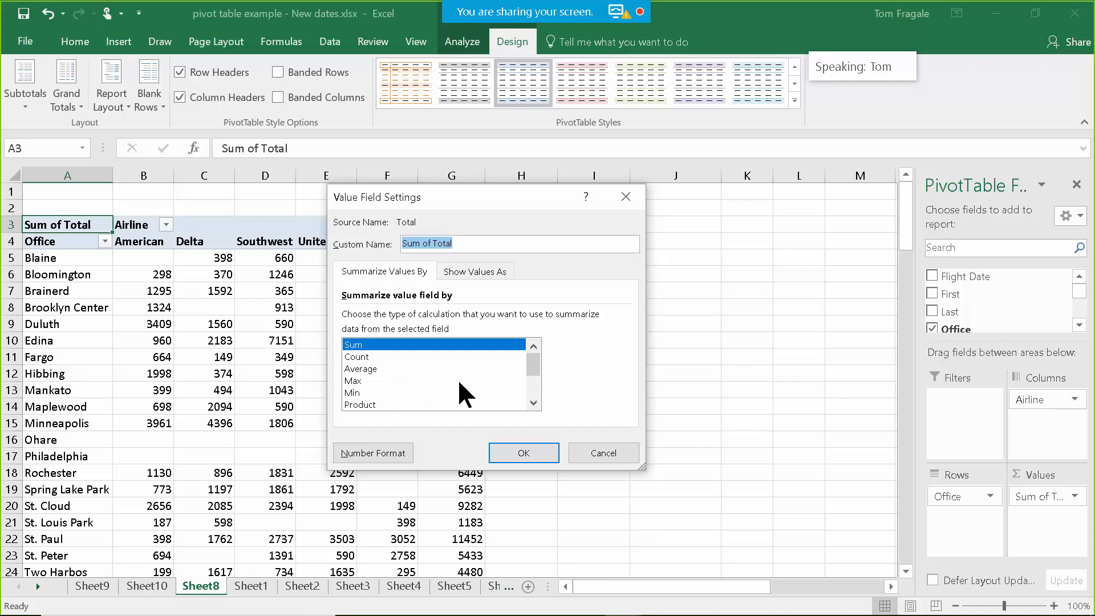
left_click(533, 402)
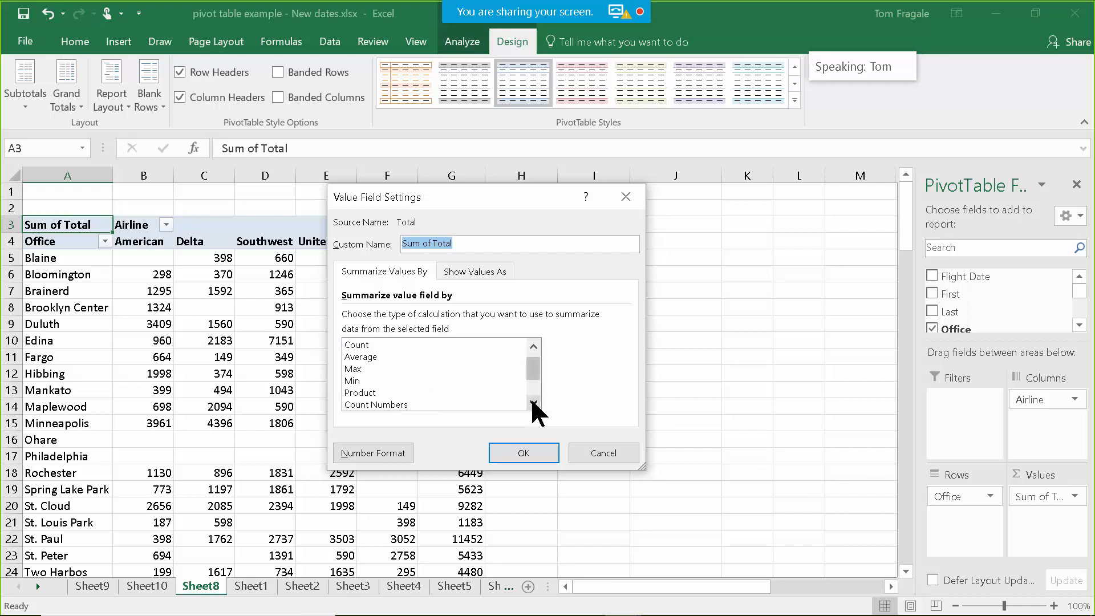
left_click(533, 403)
left_click(533, 402)
left_click(534, 402)
left_click(533, 403)
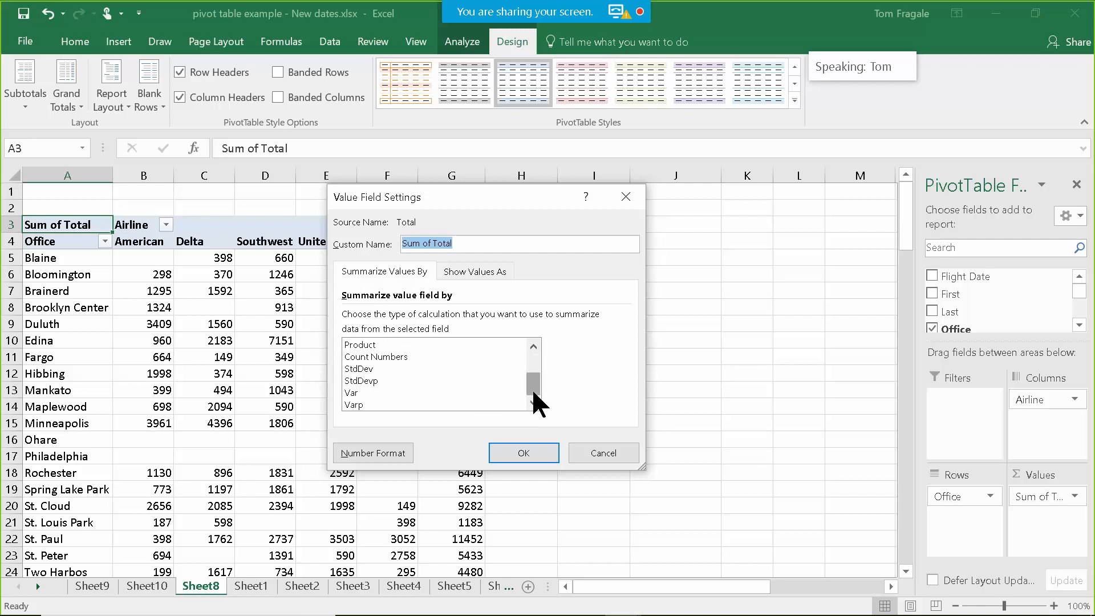
left_click_drag(531, 388, 535, 369)
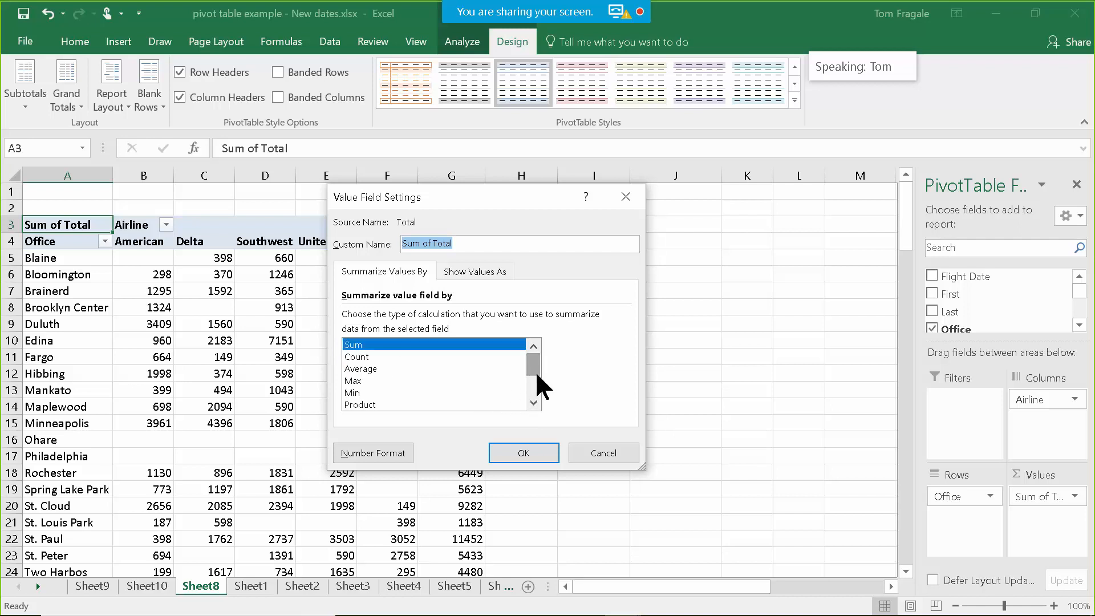
left_click(371, 357)
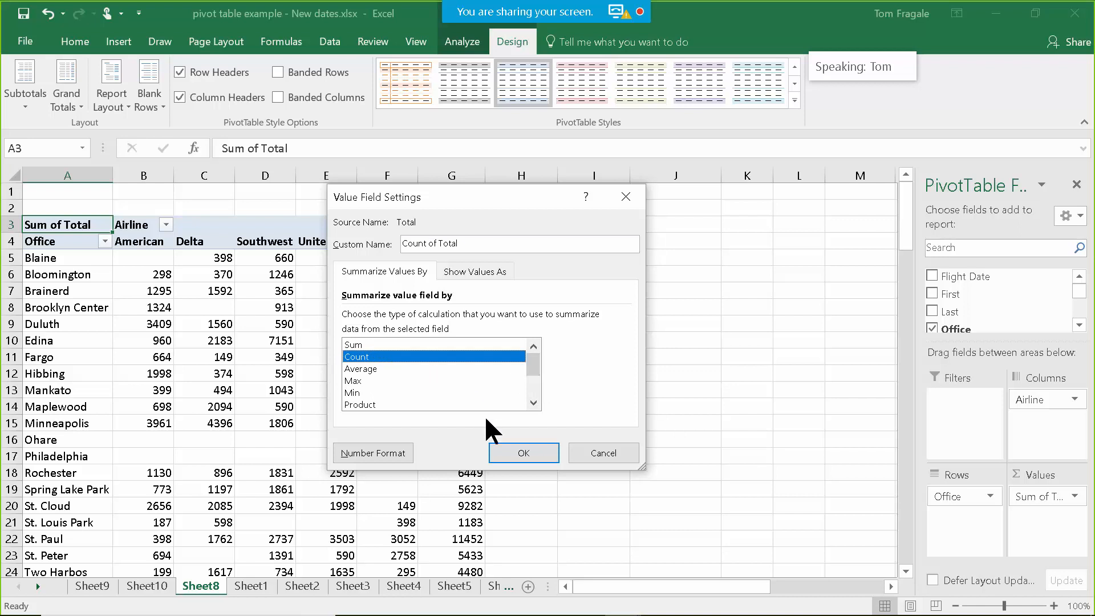
left_click(501, 454)
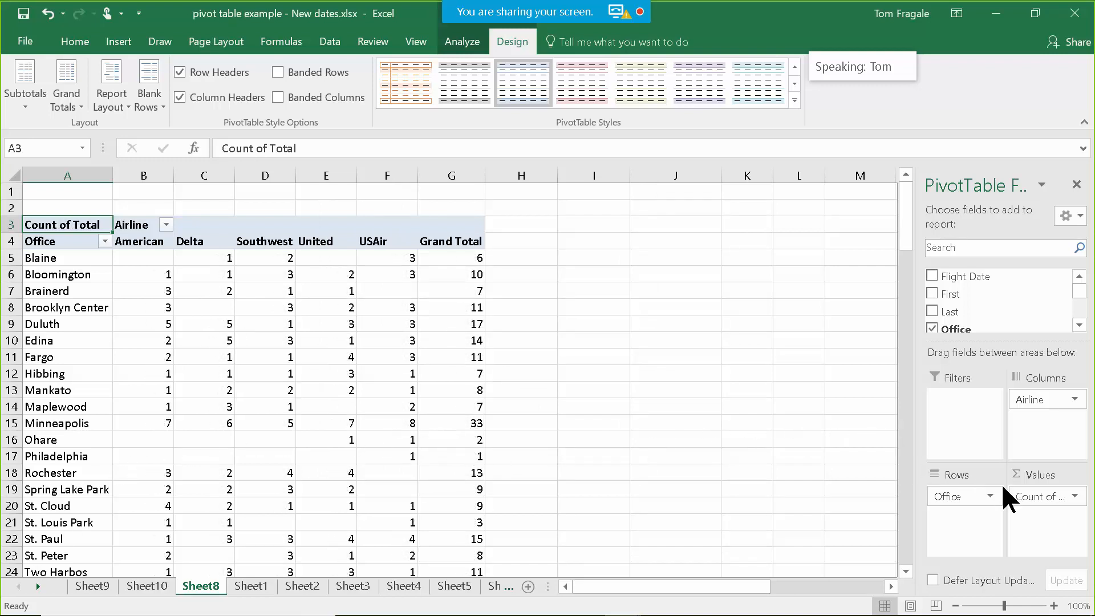
Step: Summarize the PivotTable's Total values by Sum and set the value field's custom name to "Sum"
left_click(1074, 496)
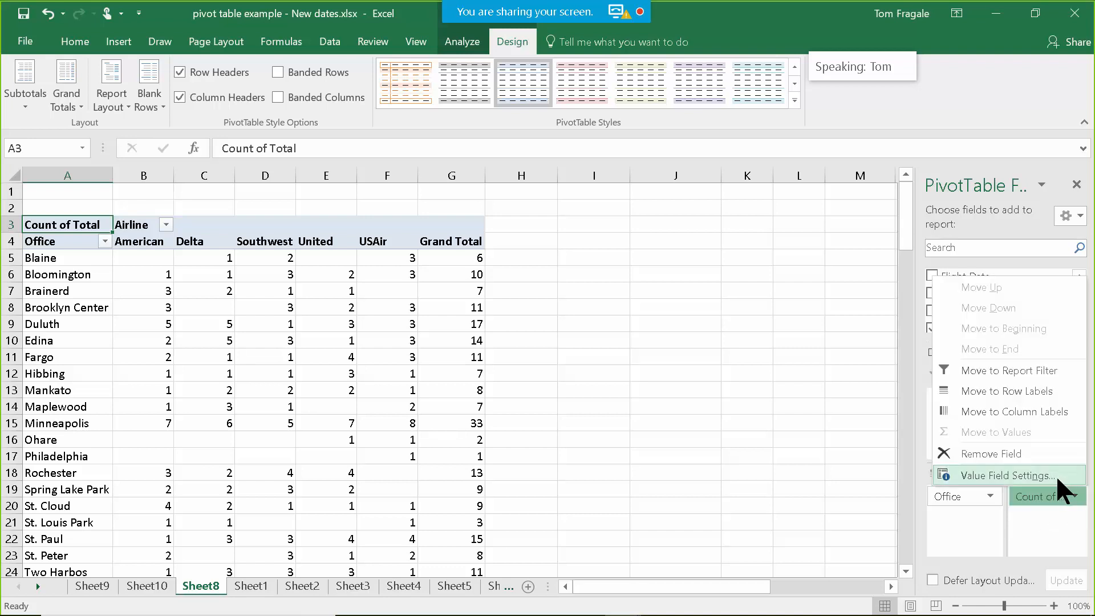
left_click(1050, 475)
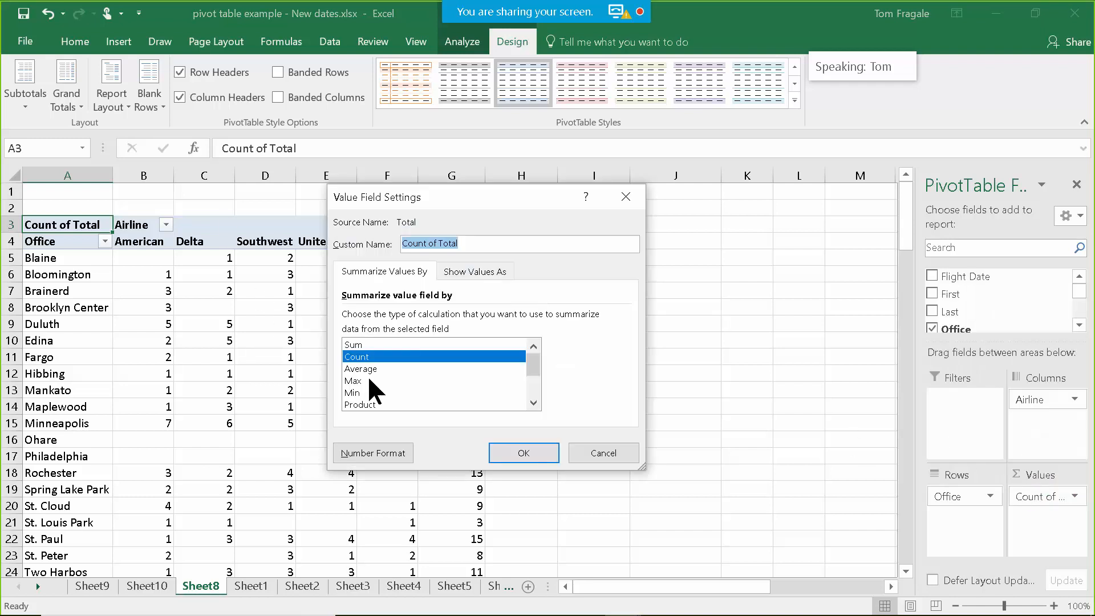
left_click(376, 344)
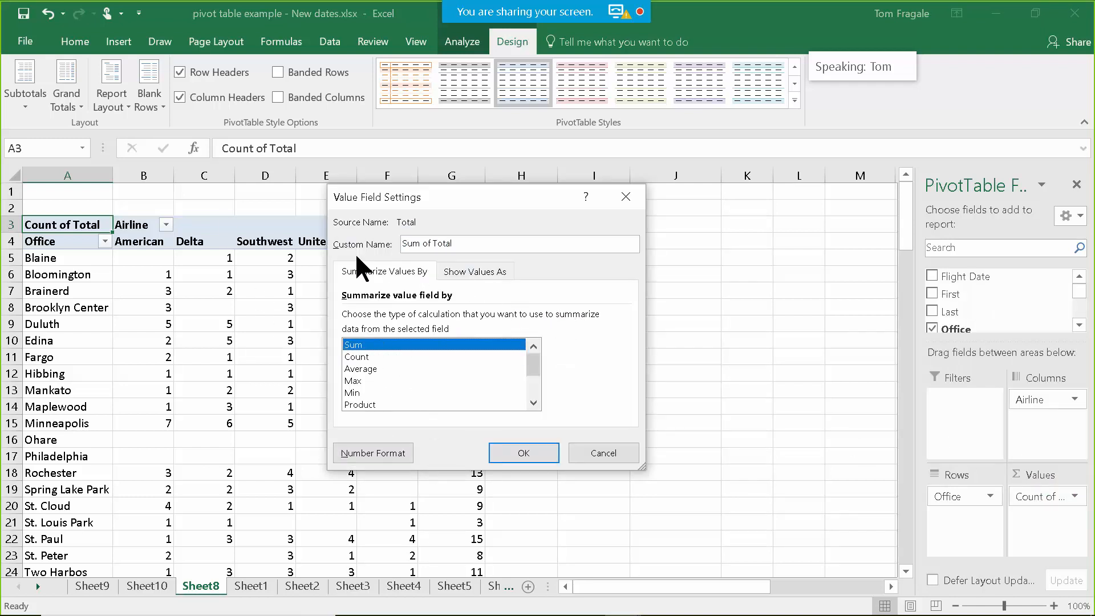
left_click_drag(392, 200, 621, 198)
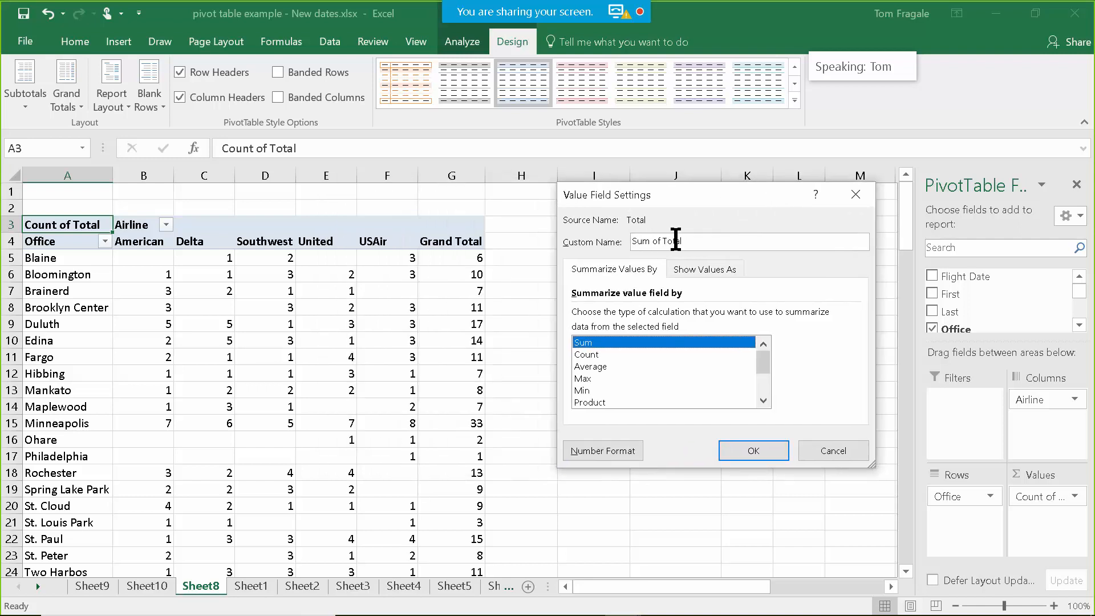
left_click_drag(693, 242, 562, 246)
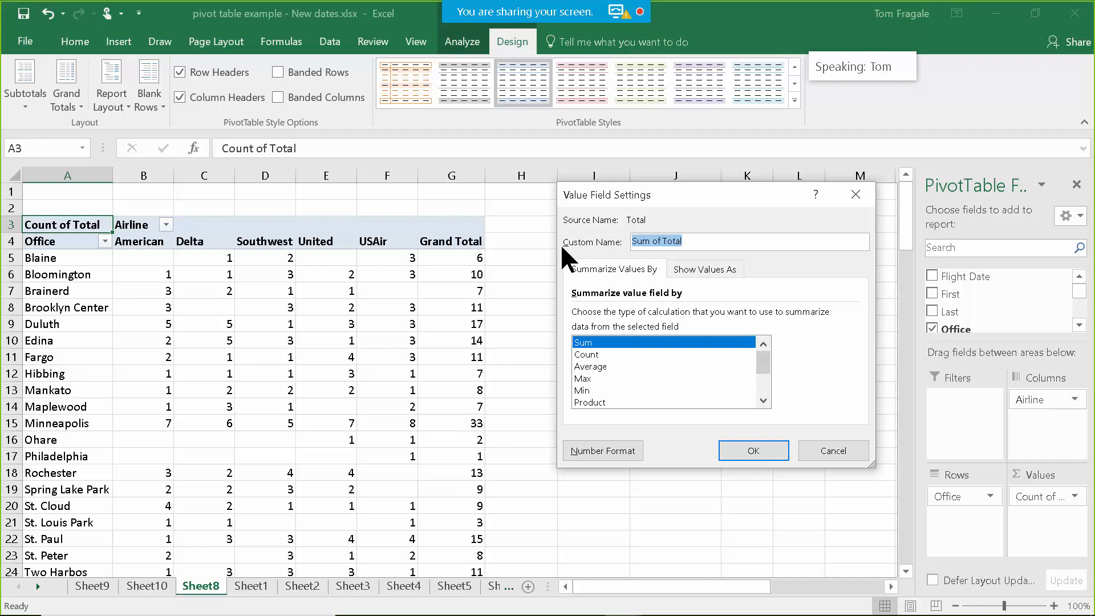
type("Sum")
Step: Format the Sum values as Currency with 0 decimal places and apply the value field settings
left_click(590, 451)
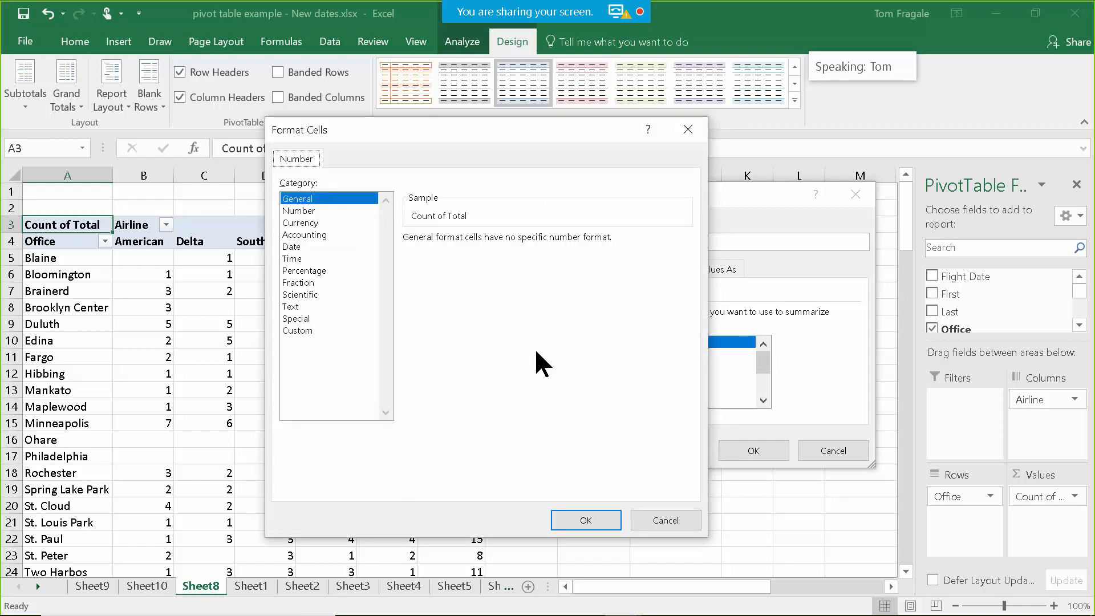
left_click(300, 222)
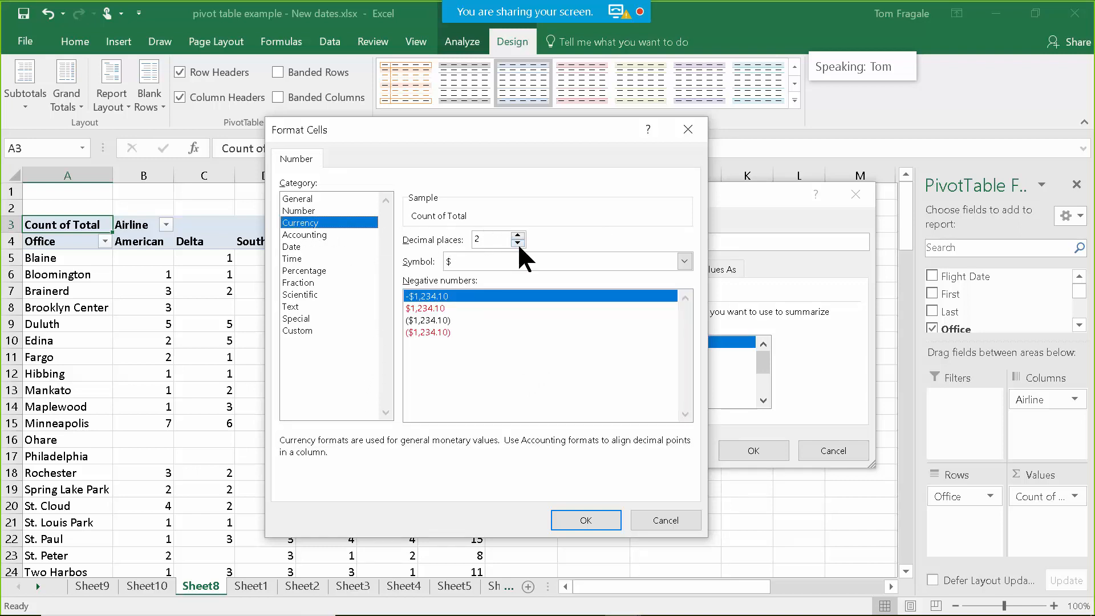
left_click(518, 242)
left_click(518, 242)
left_click(596, 519)
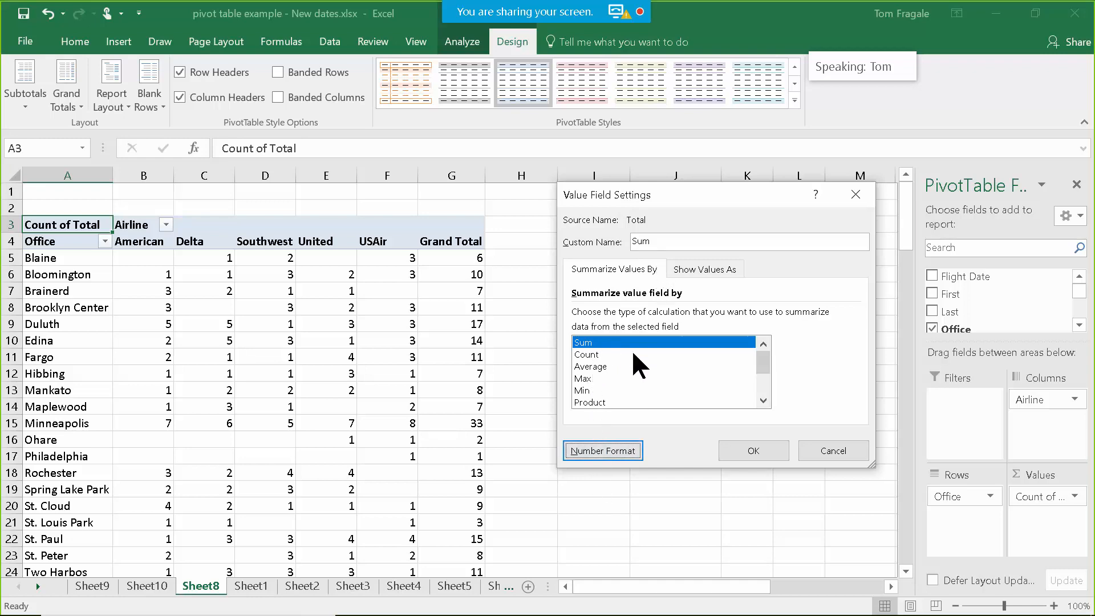
left_click(751, 450)
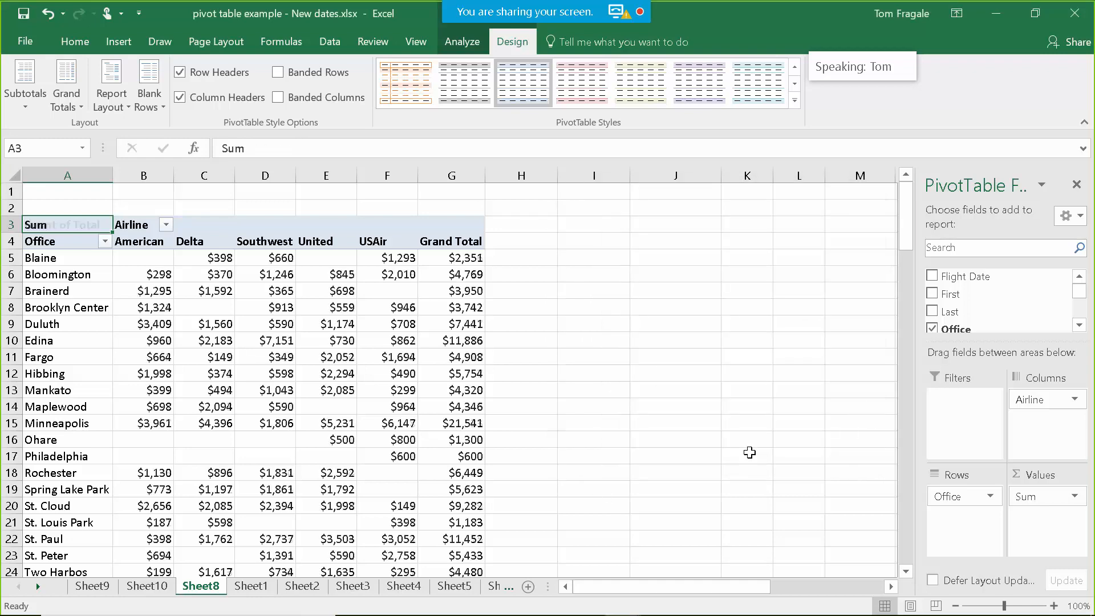
Step: Add the Total field to the PivotTable's values a second time, below Sum
mouse_move(373, 422)
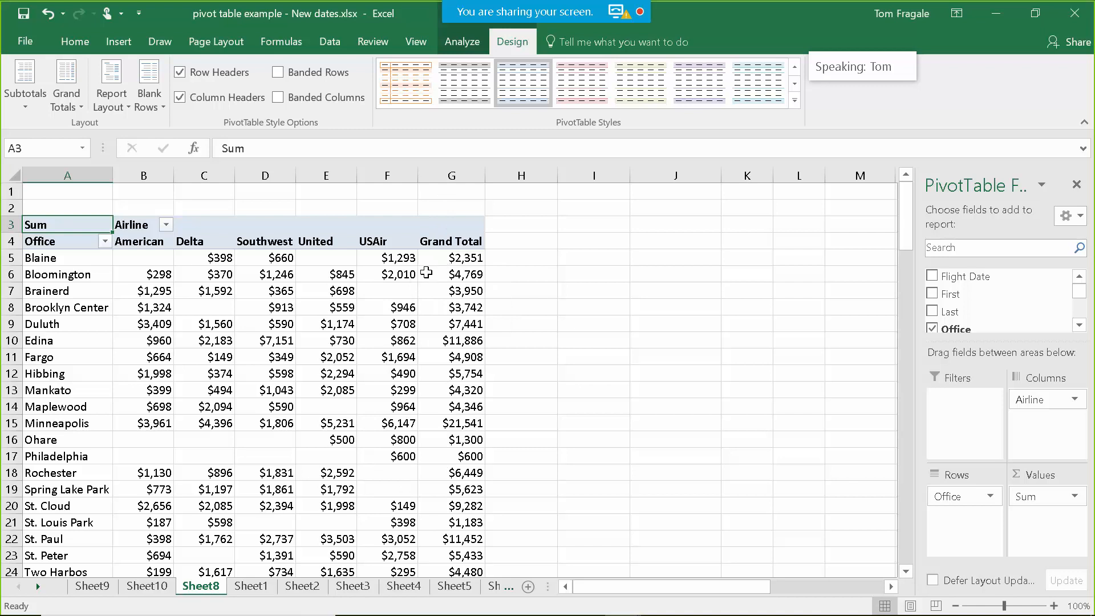
mouse_move(262, 335)
mouse_move(354, 357)
left_click(1079, 325)
left_click_drag(1080, 324, 1080, 324)
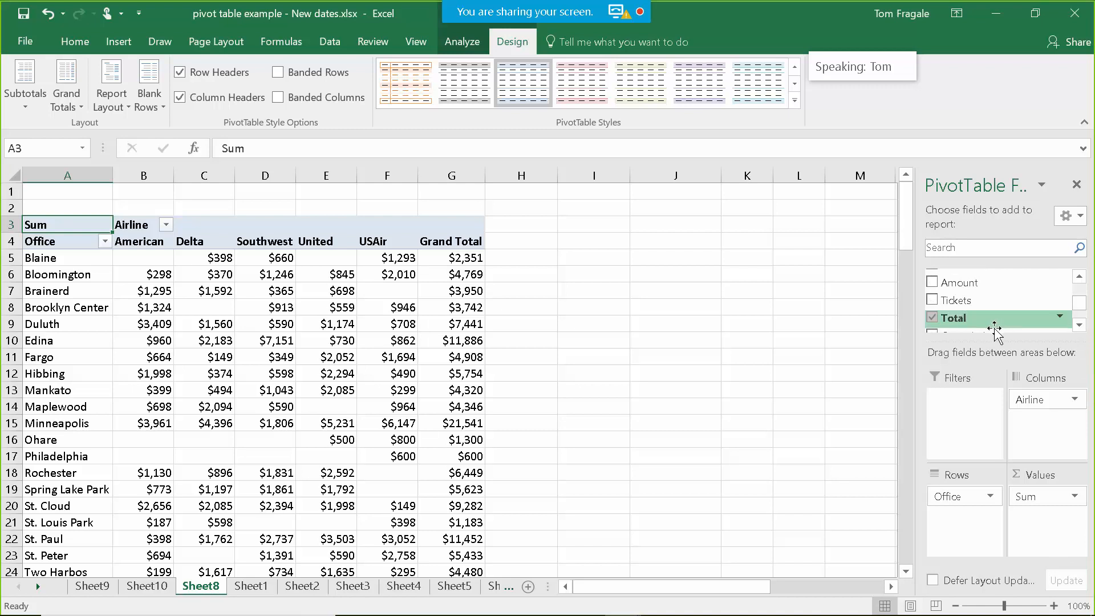
left_click_drag(989, 336, 1054, 537)
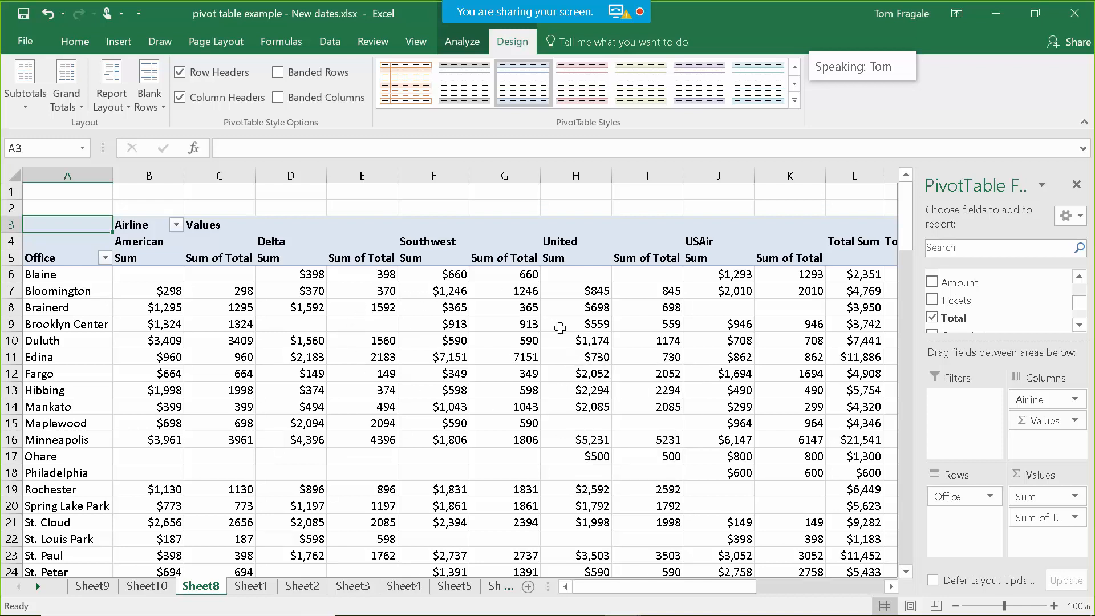
Step: Summarize the second Total value field by Count and compare it with the sums for each office
left_click(1074, 517)
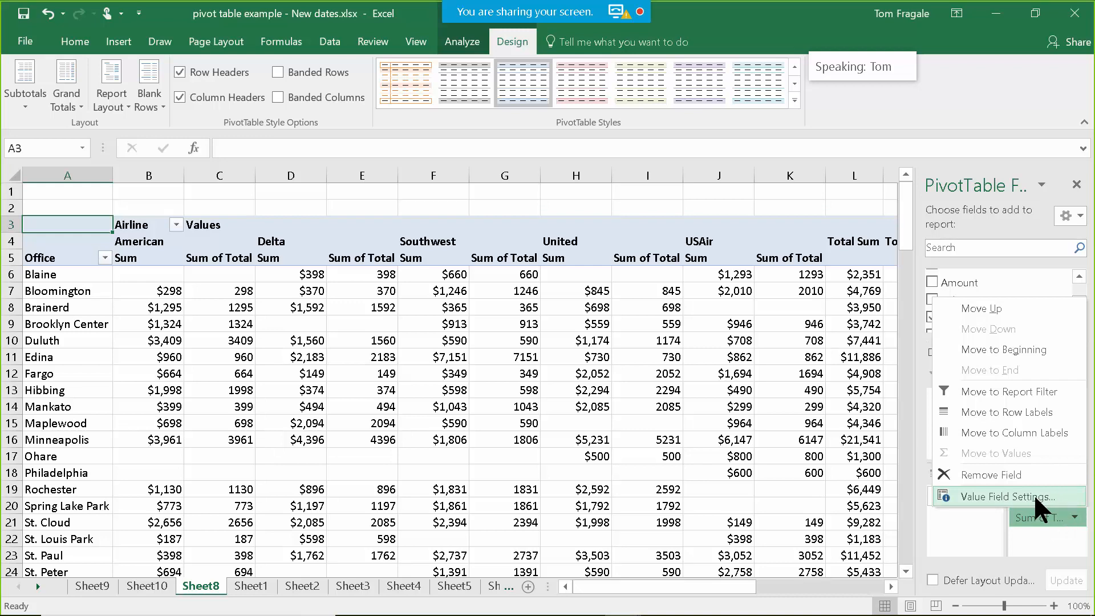
left_click(1033, 494)
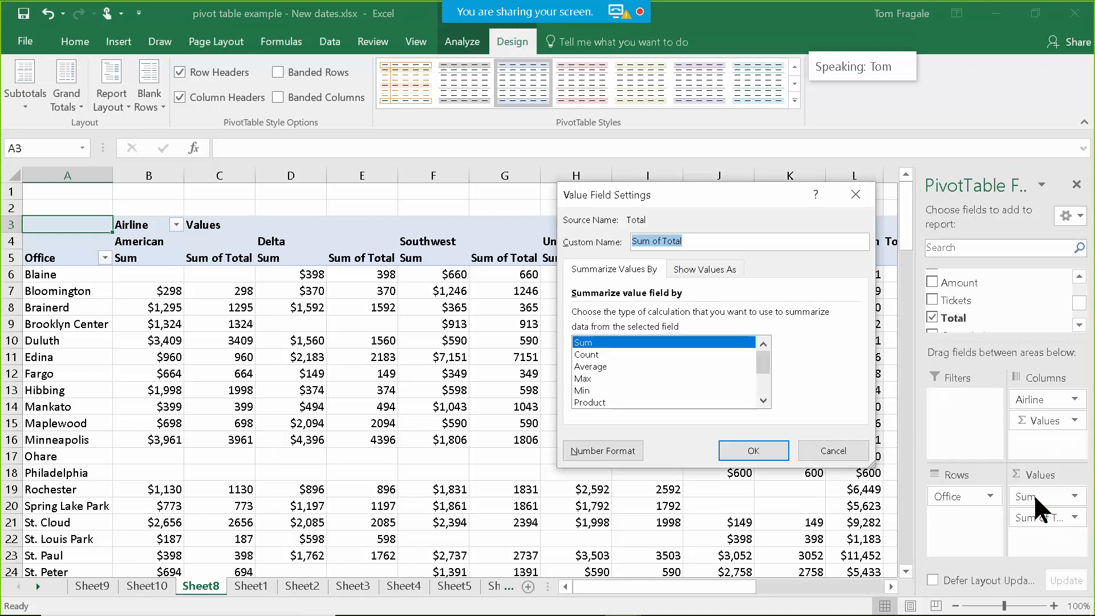
left_click(588, 354)
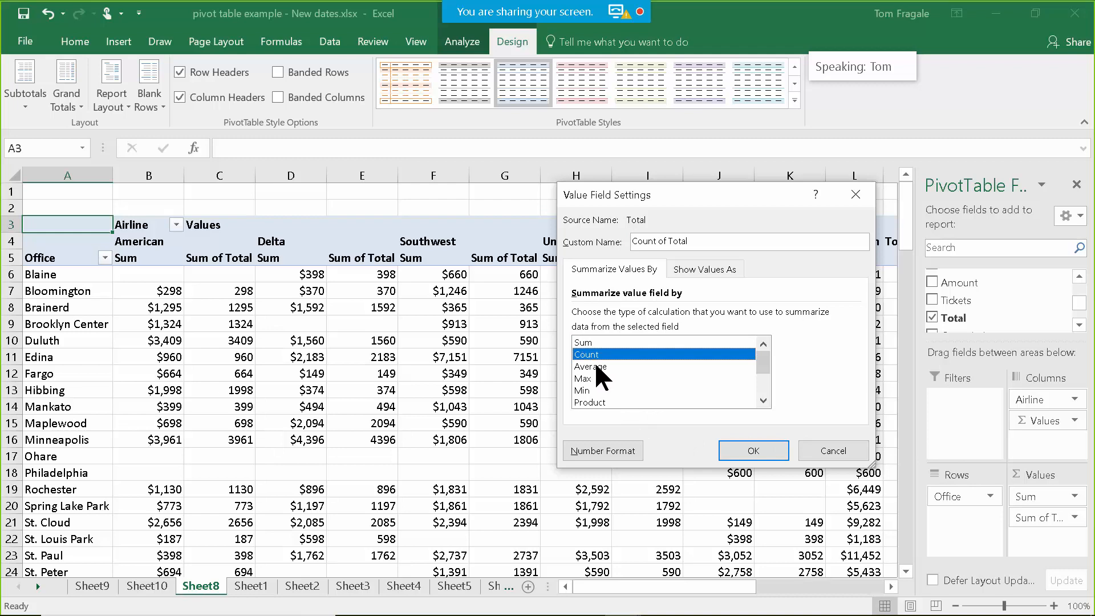
left_click(740, 448)
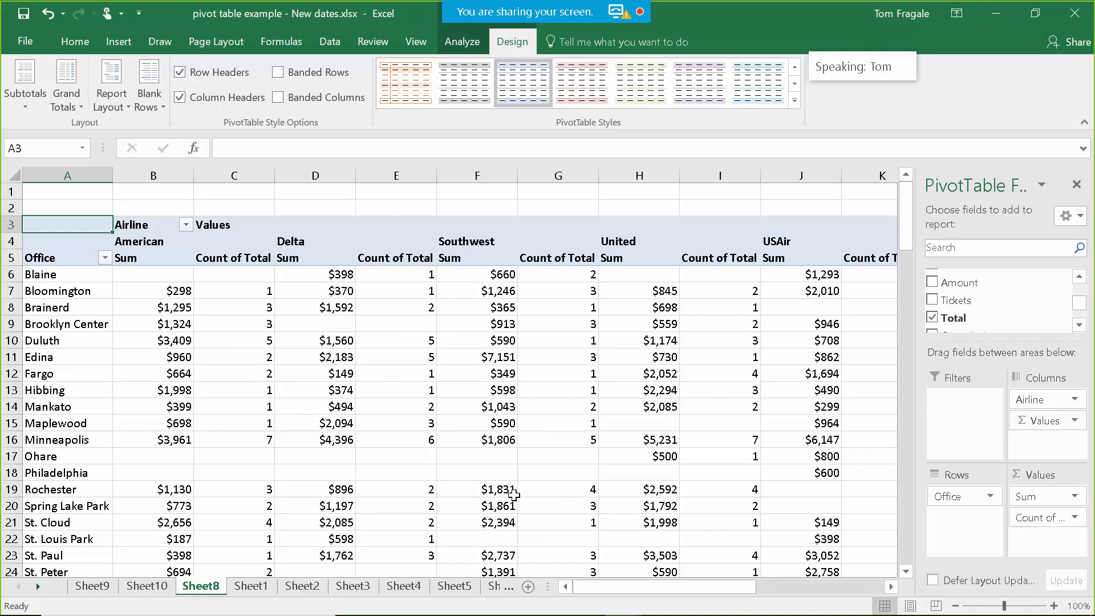
mouse_move(513, 494)
mouse_move(491, 521)
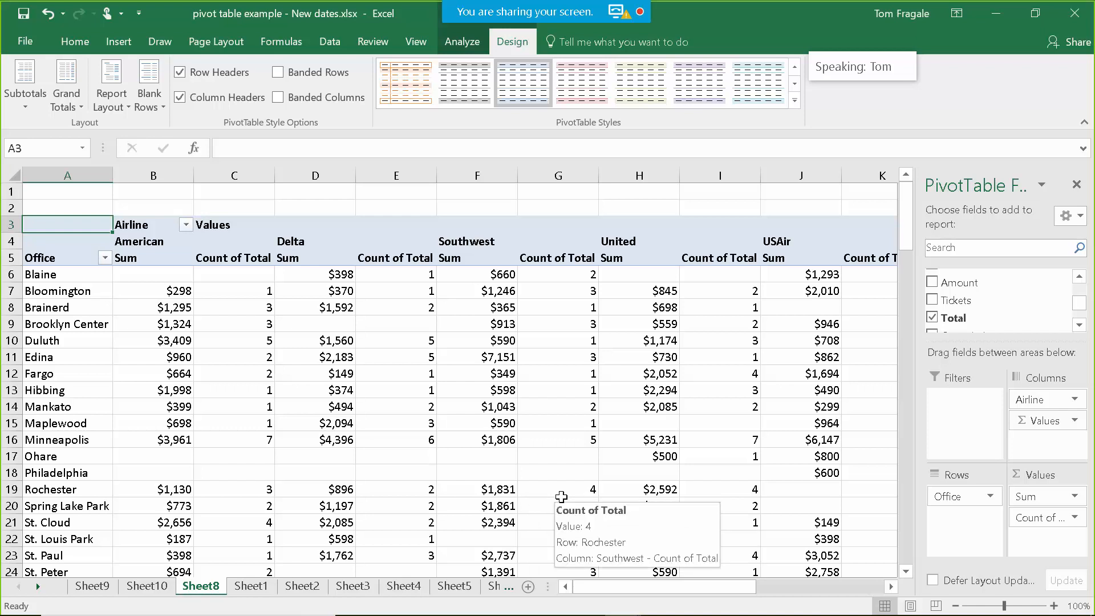
mouse_move(594, 476)
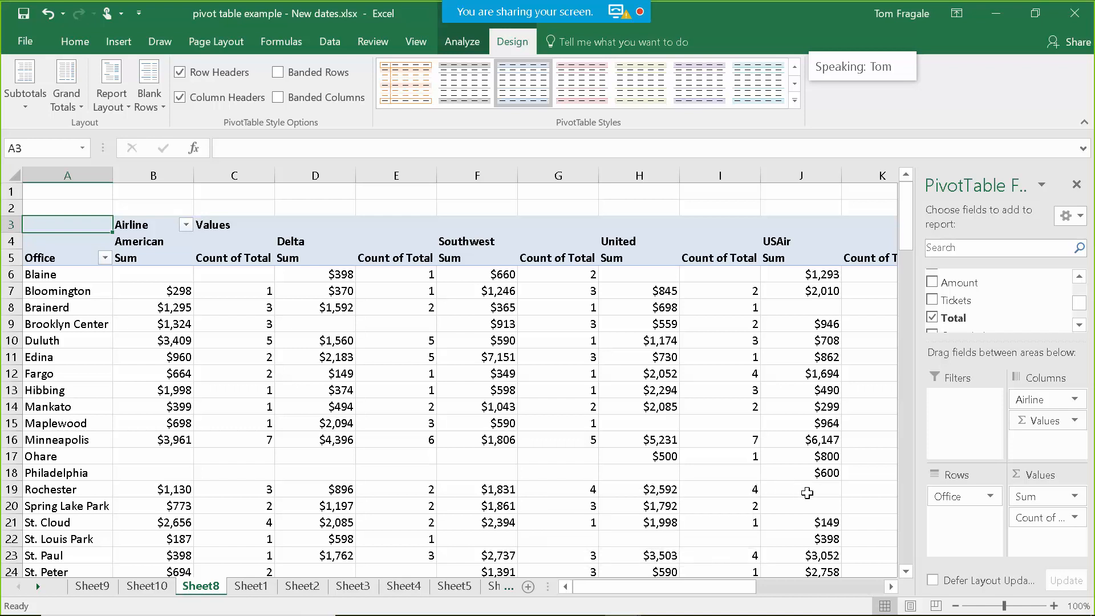
Step: Set the second Total value field's summary calculation to Sum
left_click(1075, 517)
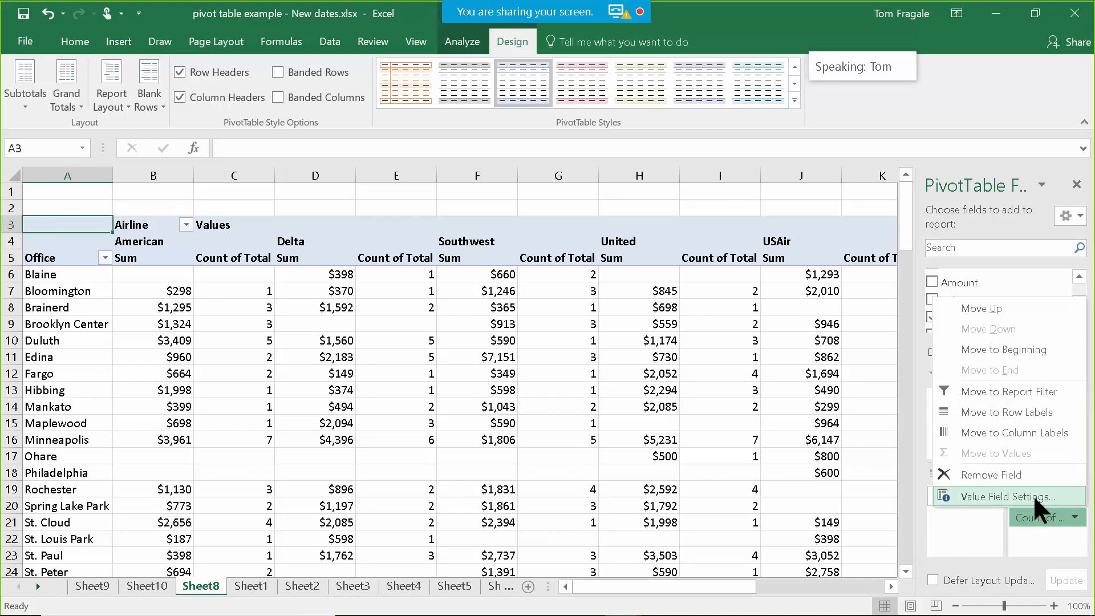
left_click(984, 495)
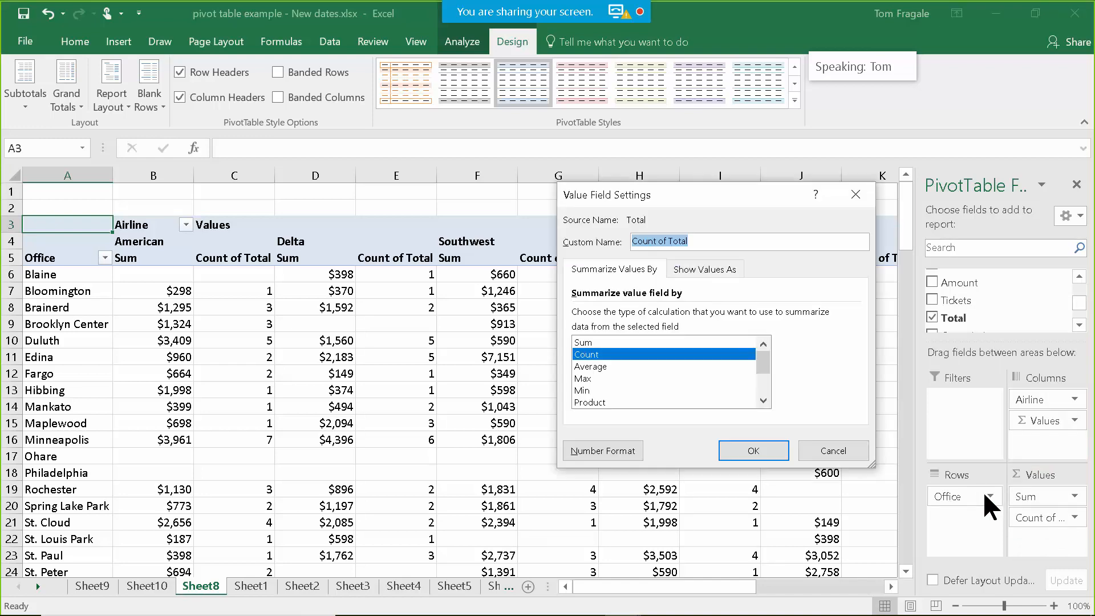
left_click_drag(726, 190, 627, 154)
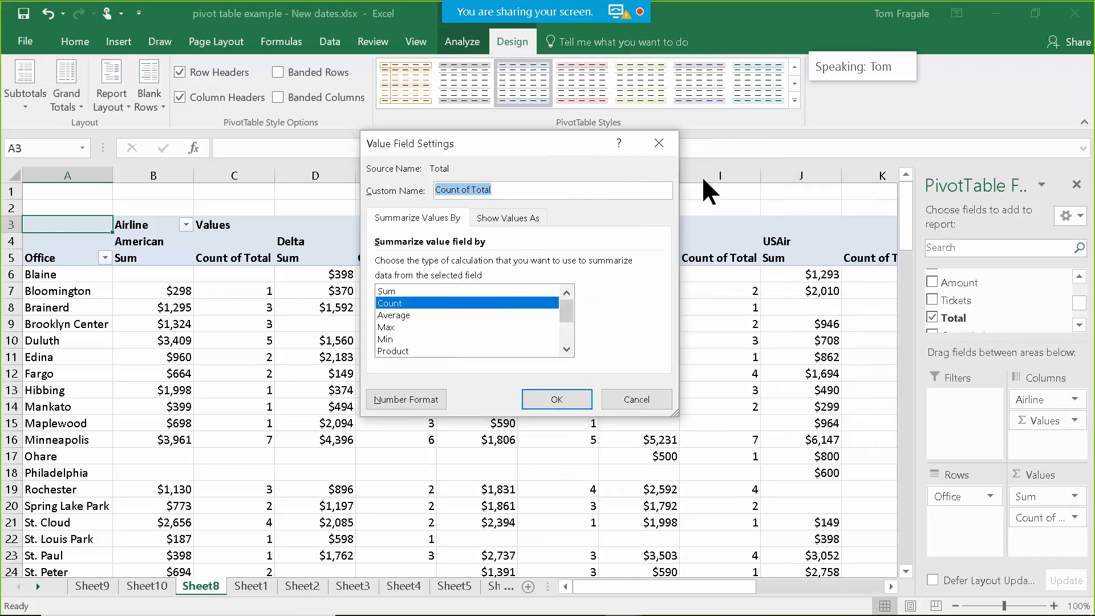
left_click(389, 292)
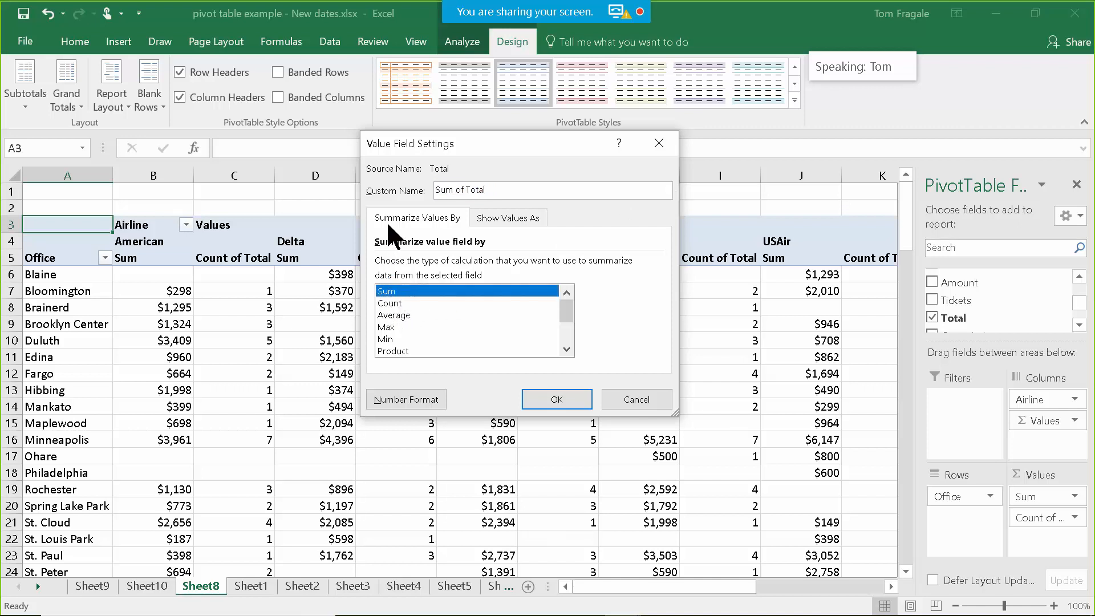
Step: Show the second Total value field as % of Column Total and apply the setting
left_click(515, 215)
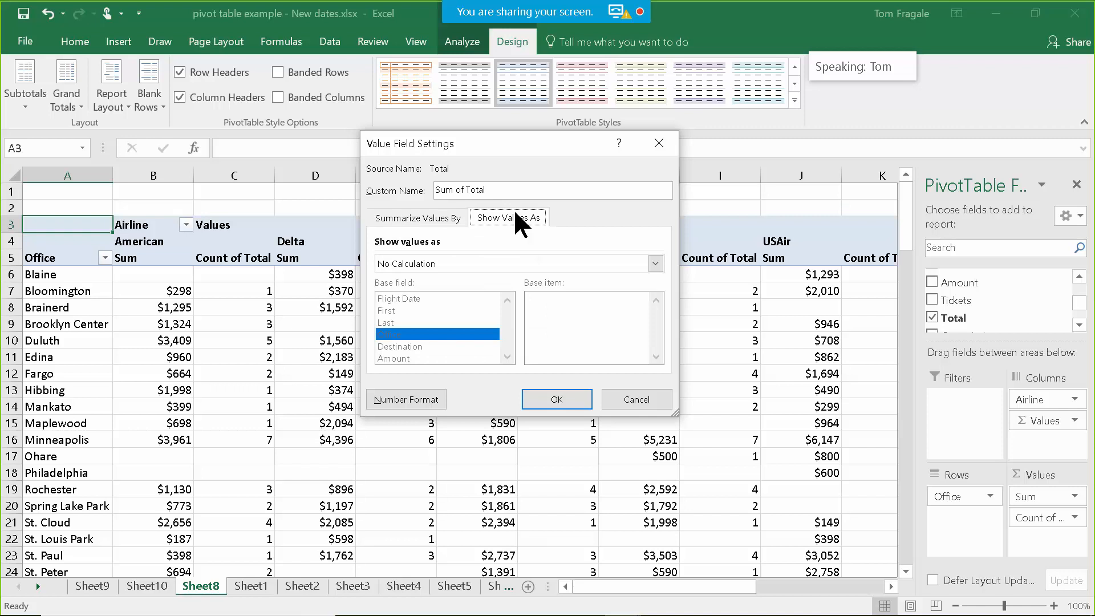
left_click(655, 263)
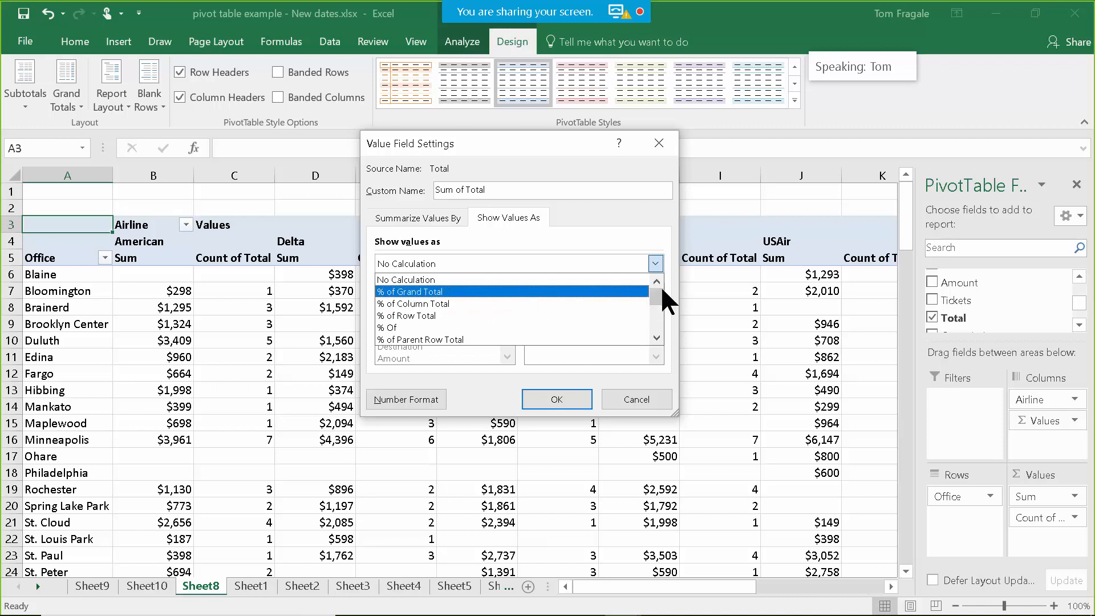
mouse_move(659, 289)
left_mouse_down()
mouse_move(669, 320)
mouse_move(655, 288)
left_mouse_up()
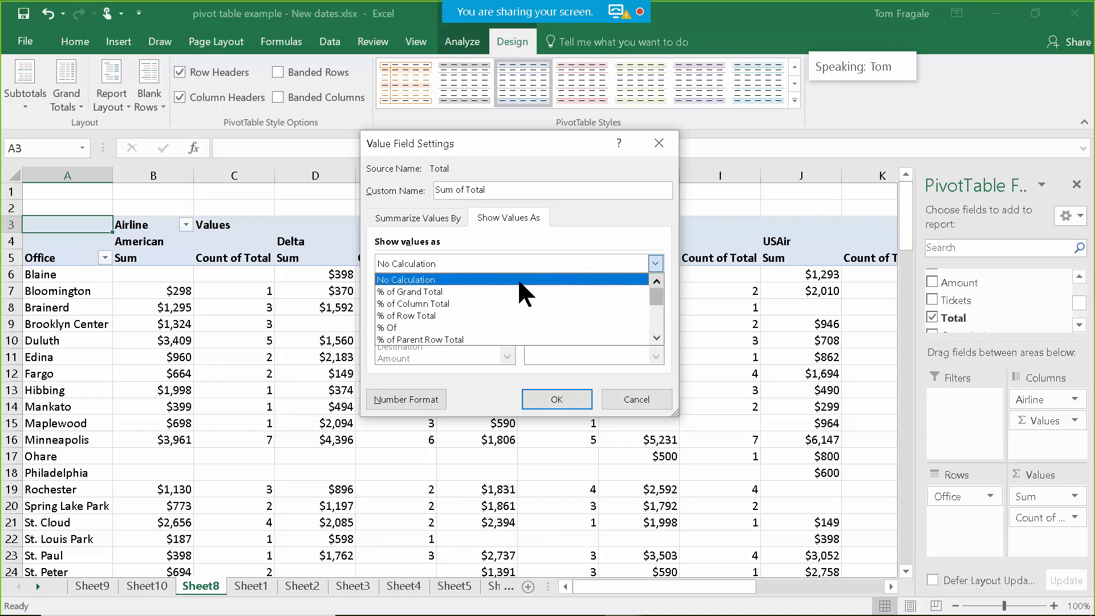
left_click(432, 304)
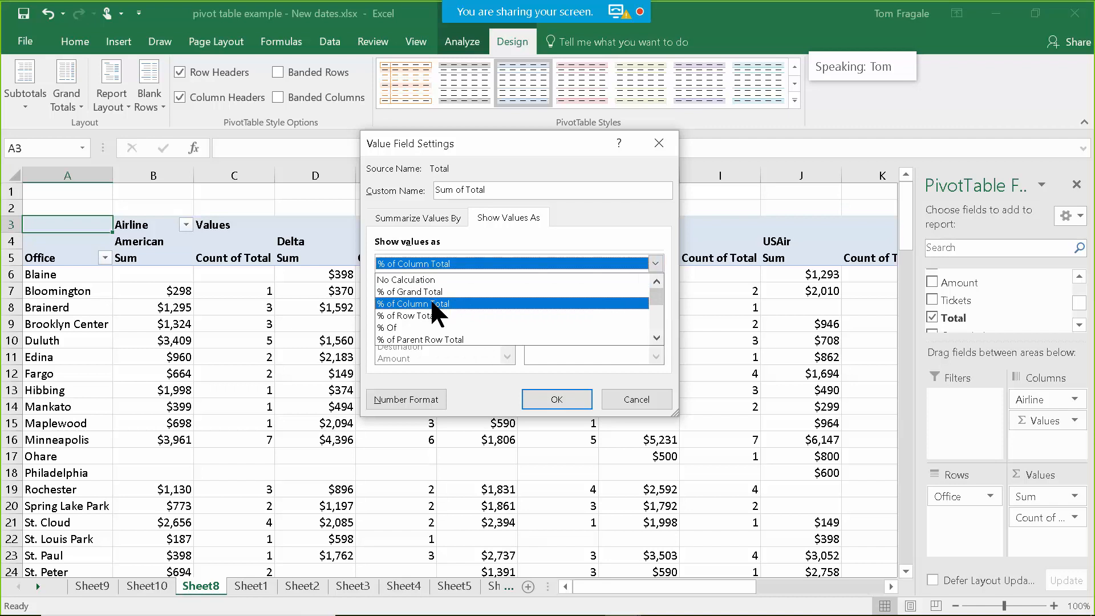
left_click(432, 306)
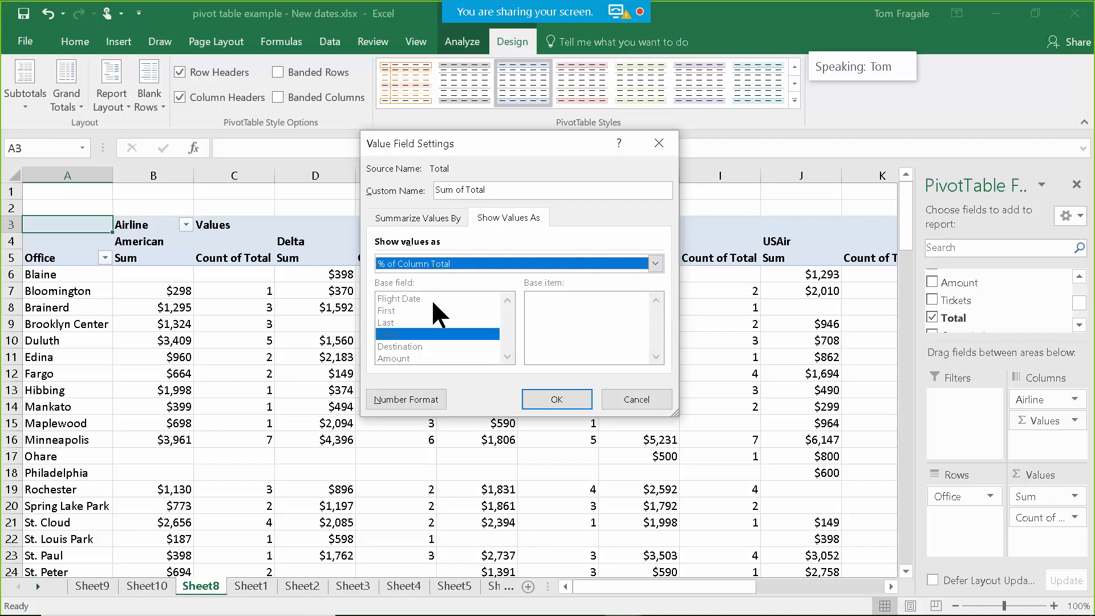
left_click(411, 220)
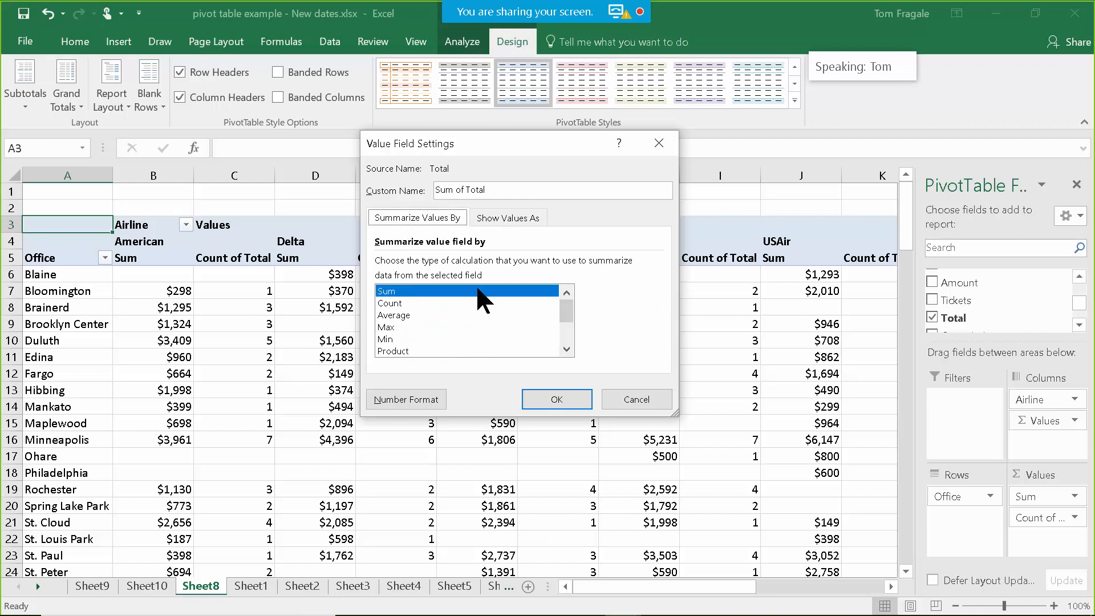
left_click(512, 218)
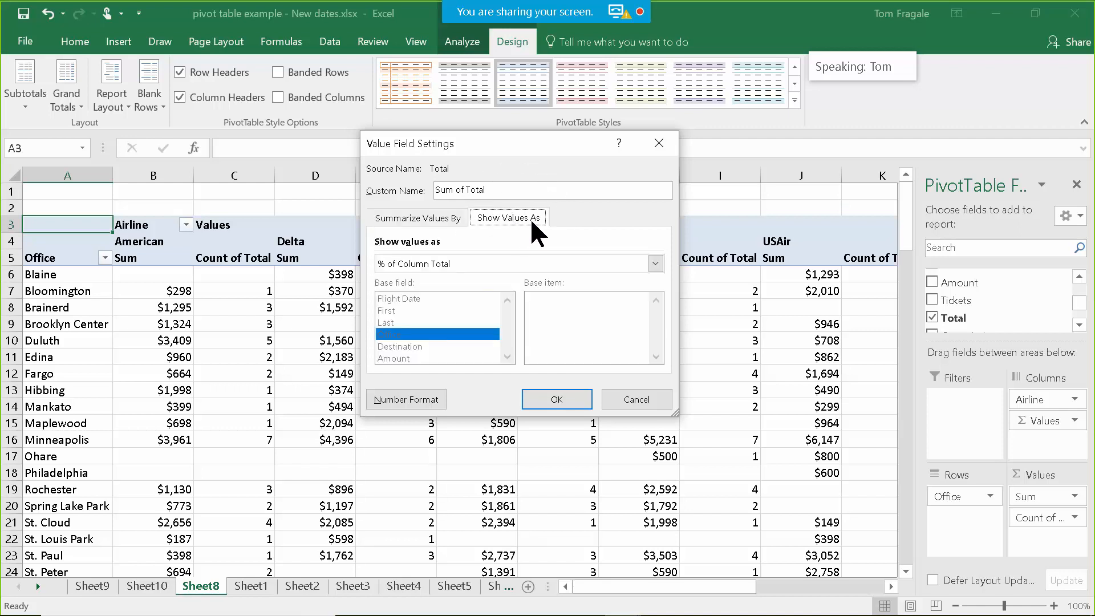
left_click(656, 263)
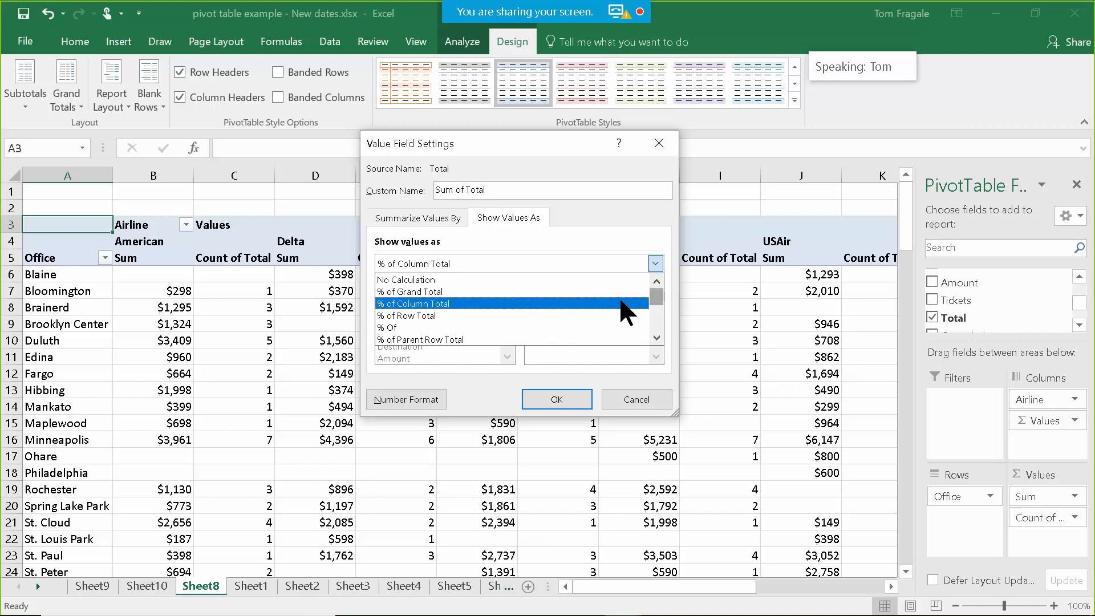
left_click(440, 302)
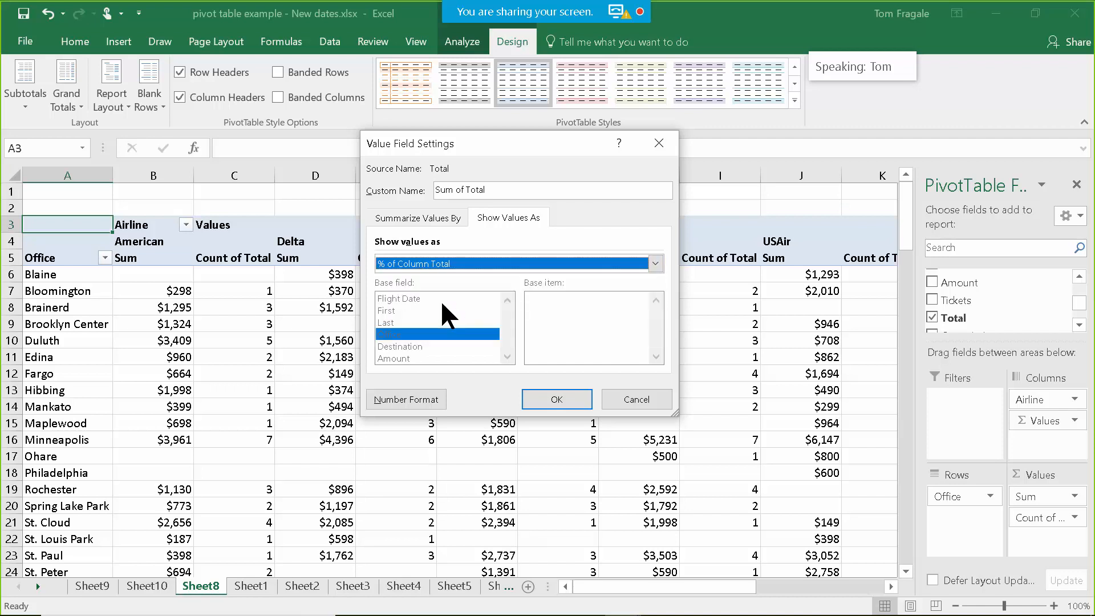
left_click(556, 400)
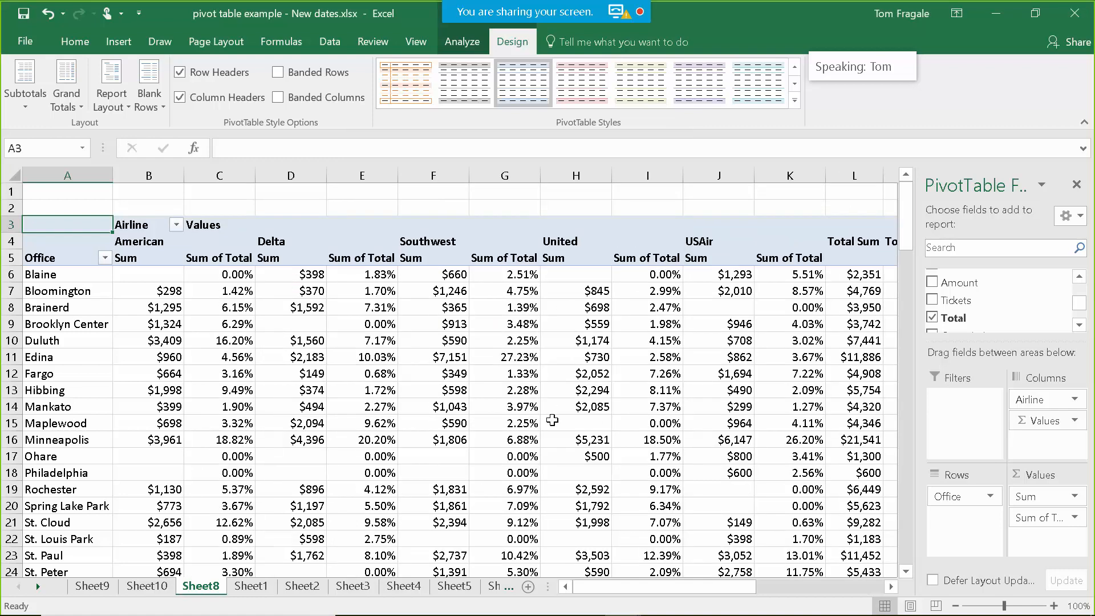
mouse_move(902, 196)
left_mouse_down()
mouse_move(891, 439)
mouse_move(890, 179)
left_mouse_up()
Step: Show the second Total value field as Rank Largest to Smallest, with Office as the base field
left_click(1074, 517)
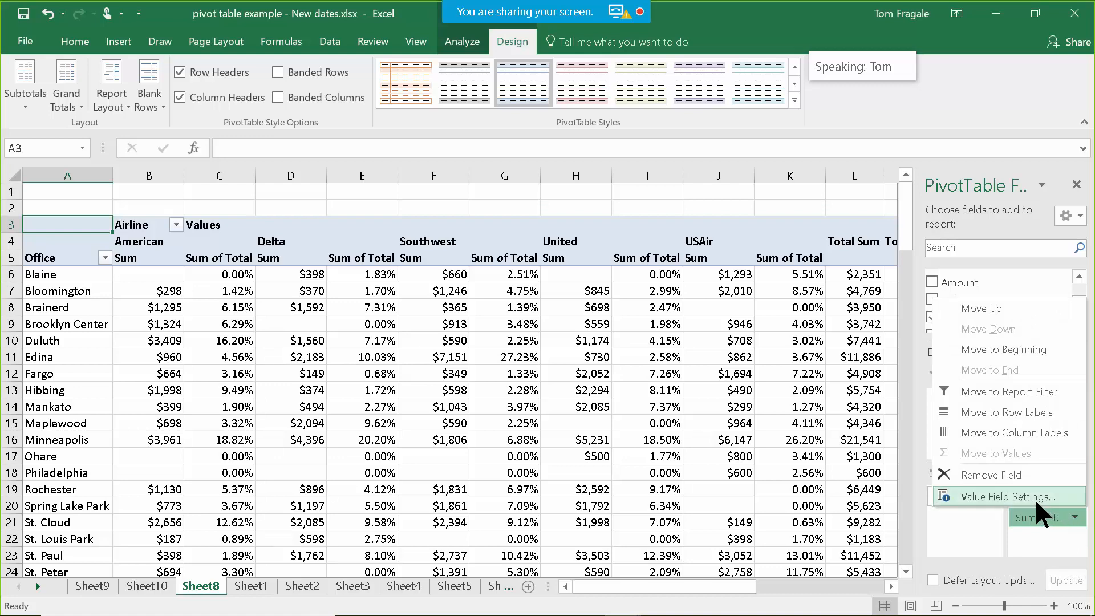
left_click(1007, 497)
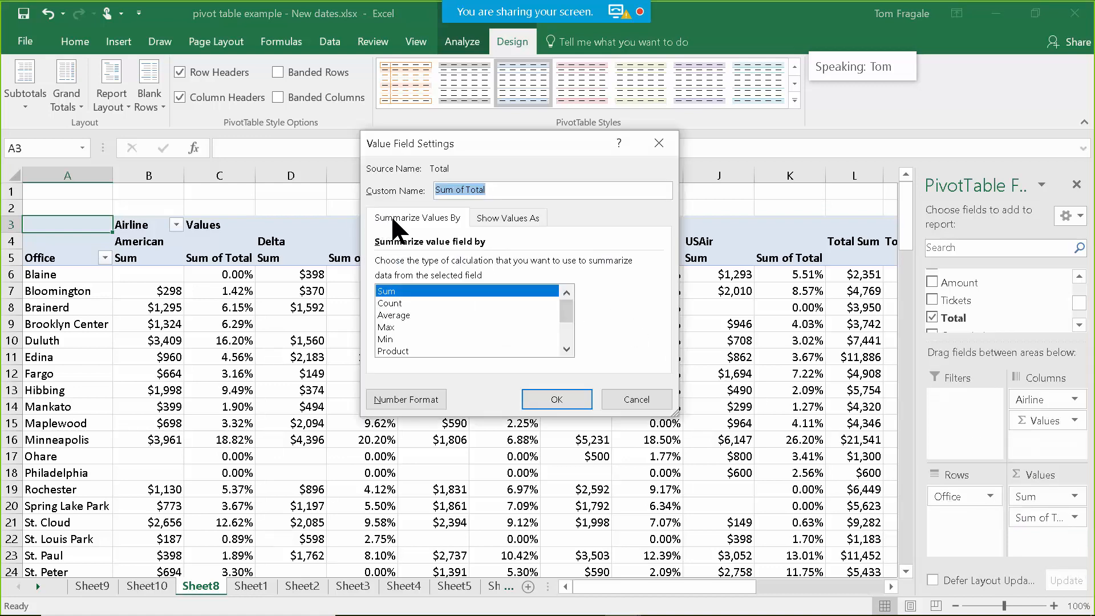
left_click(501, 216)
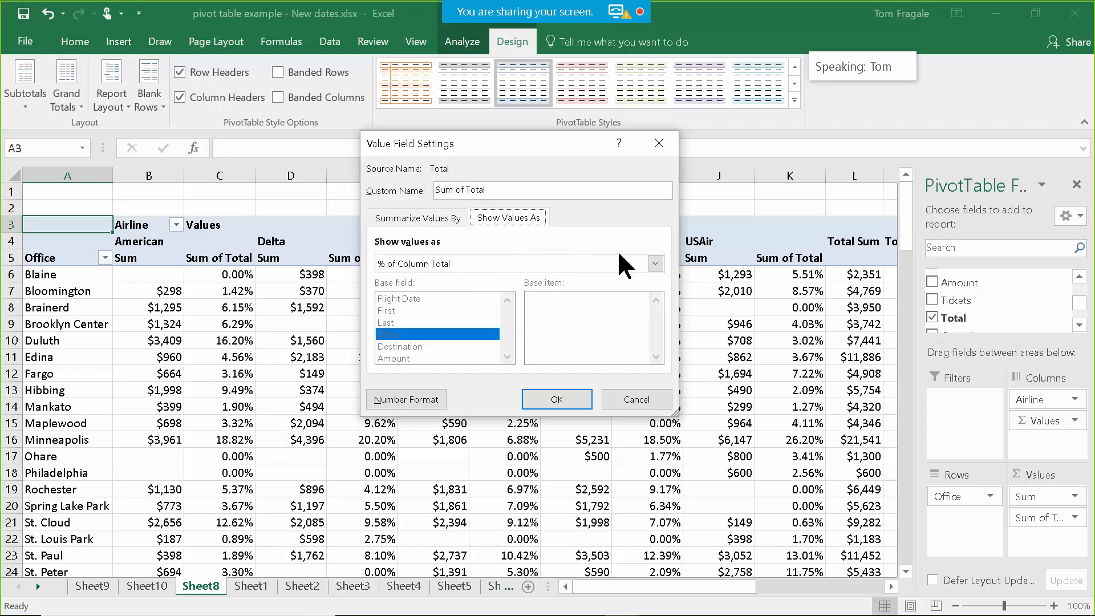
left_click(655, 264)
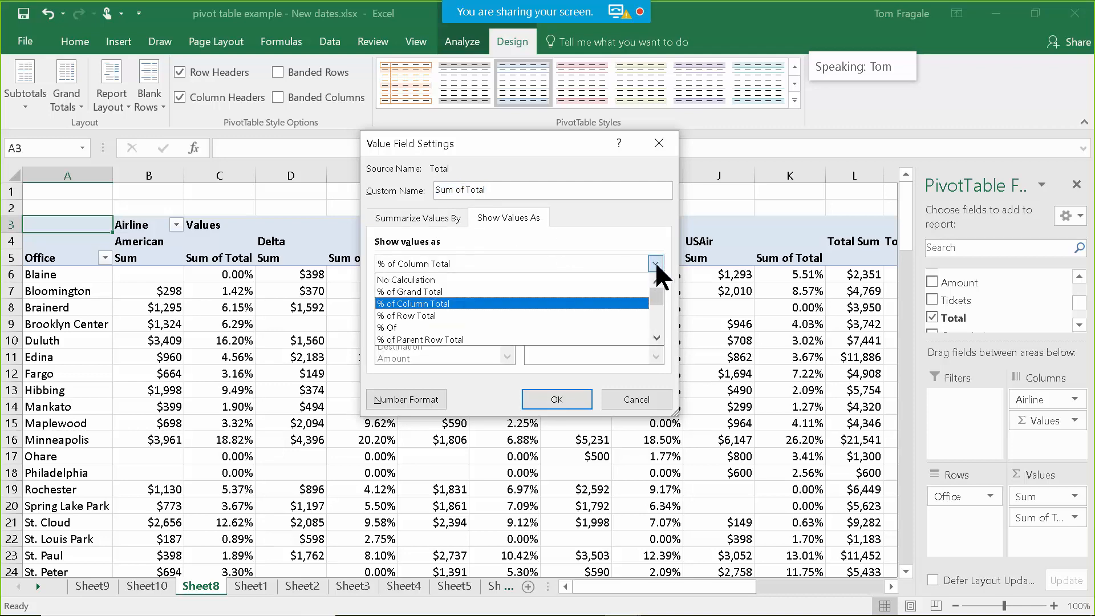
left_click_drag(654, 298, 652, 329)
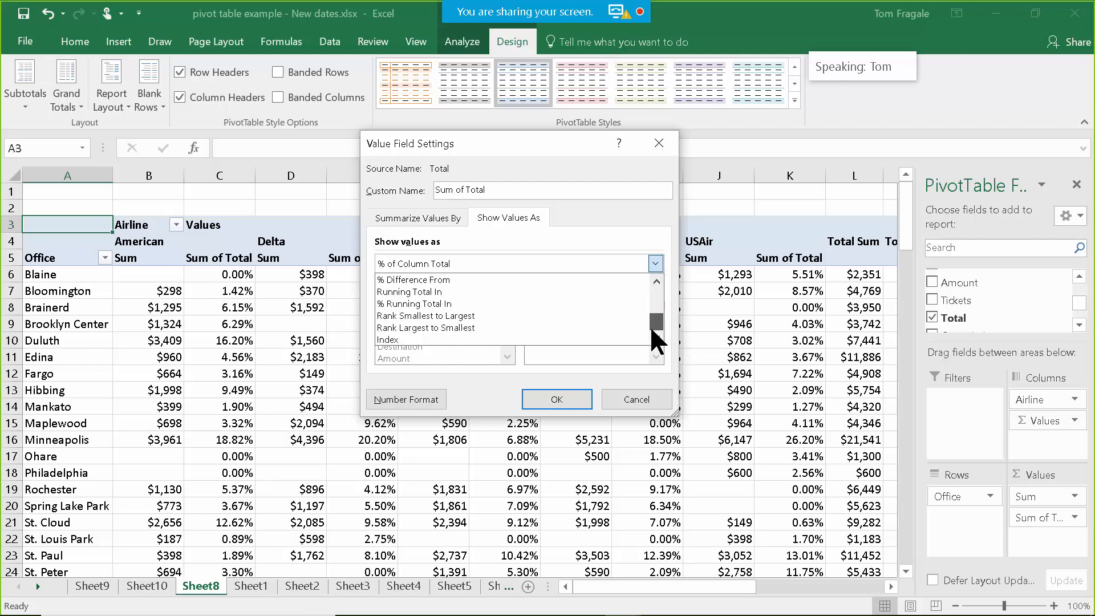
left_click(427, 327)
Step: Rename the second Total value field as Rank and apply its settings
left_click(485, 190)
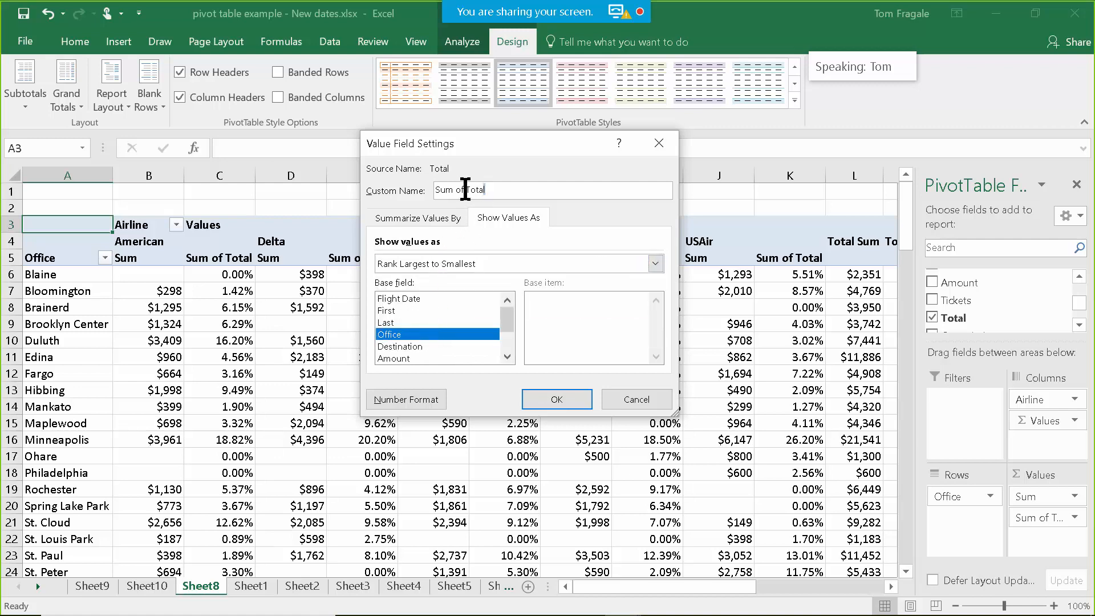
left_click_drag(465, 190, 358, 199)
type("Rank")
left_click(535, 398)
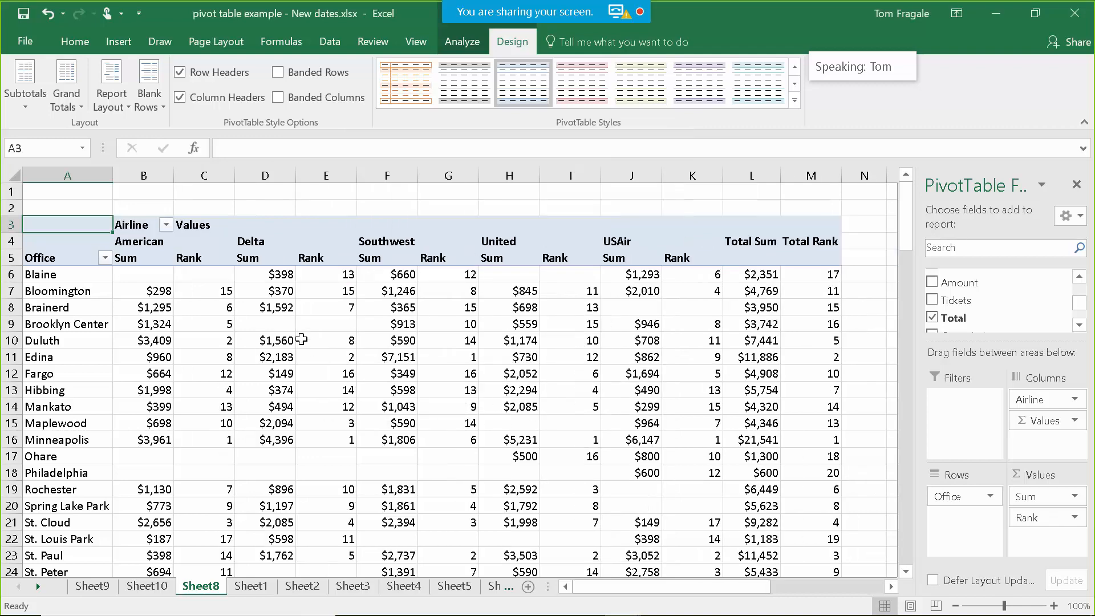
Step: Check the office rankings for each airline and remove the Rank field from the PivotTable's values
left_click(211, 251)
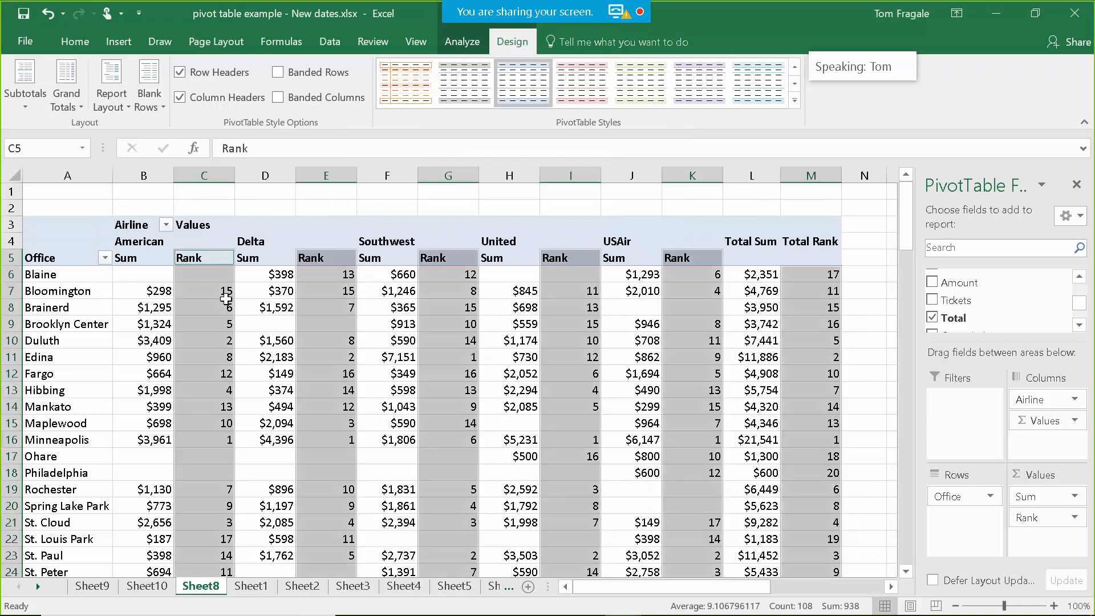
left_click(227, 388)
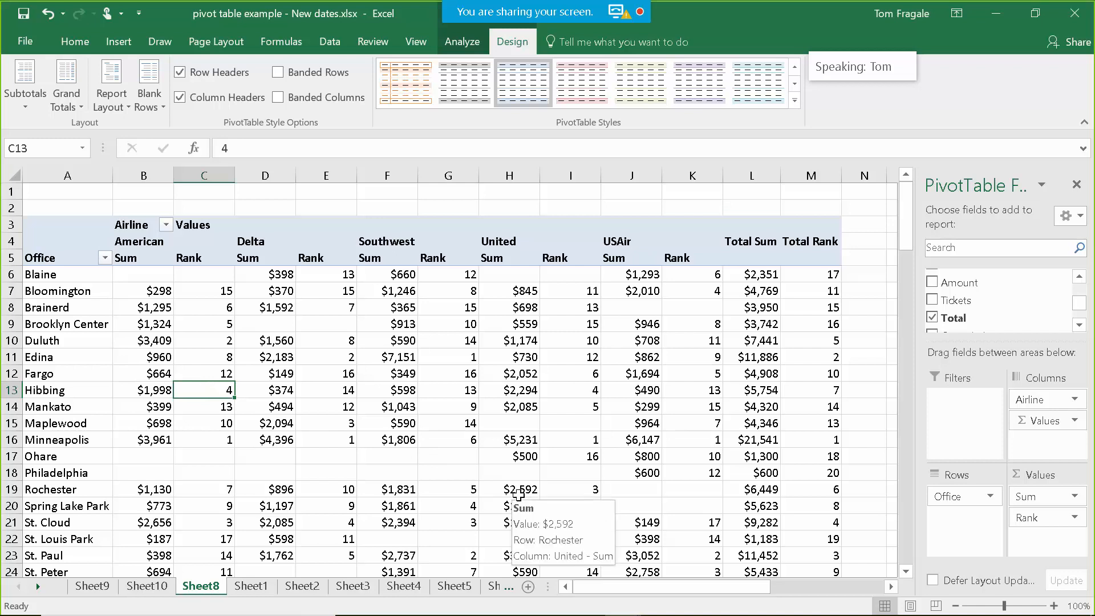
mouse_move(222, 369)
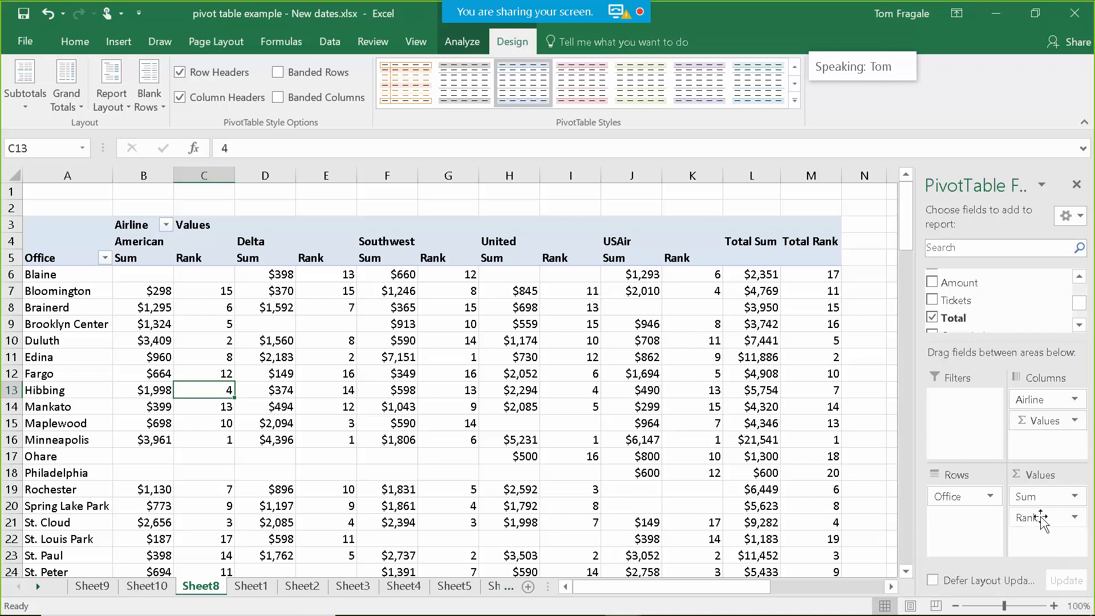
left_click_drag(1042, 518, 1006, 299)
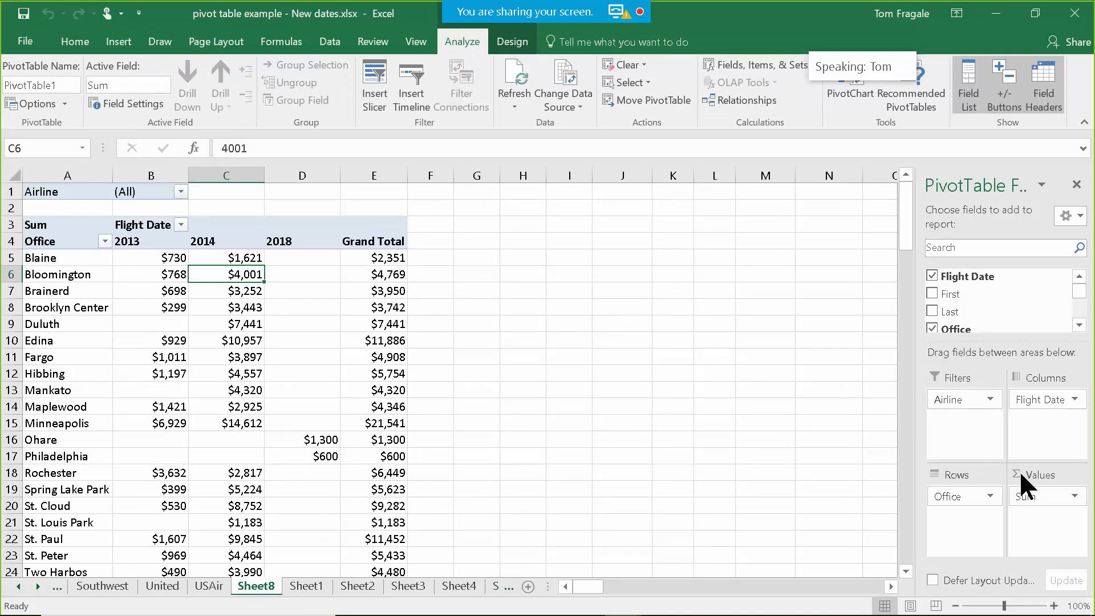
left_click(1070, 496)
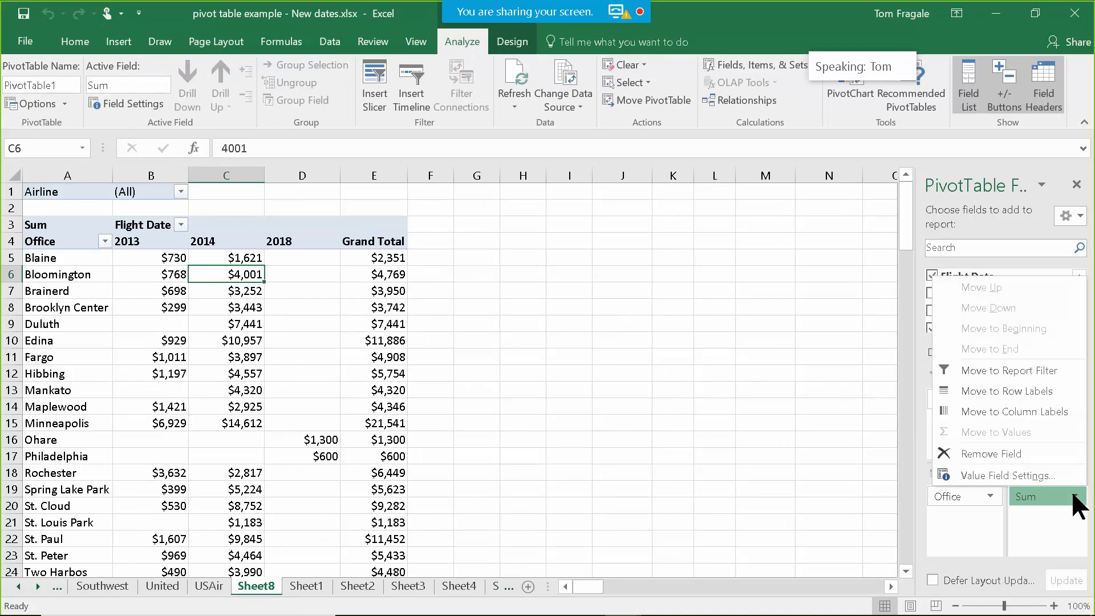
left_click(1025, 474)
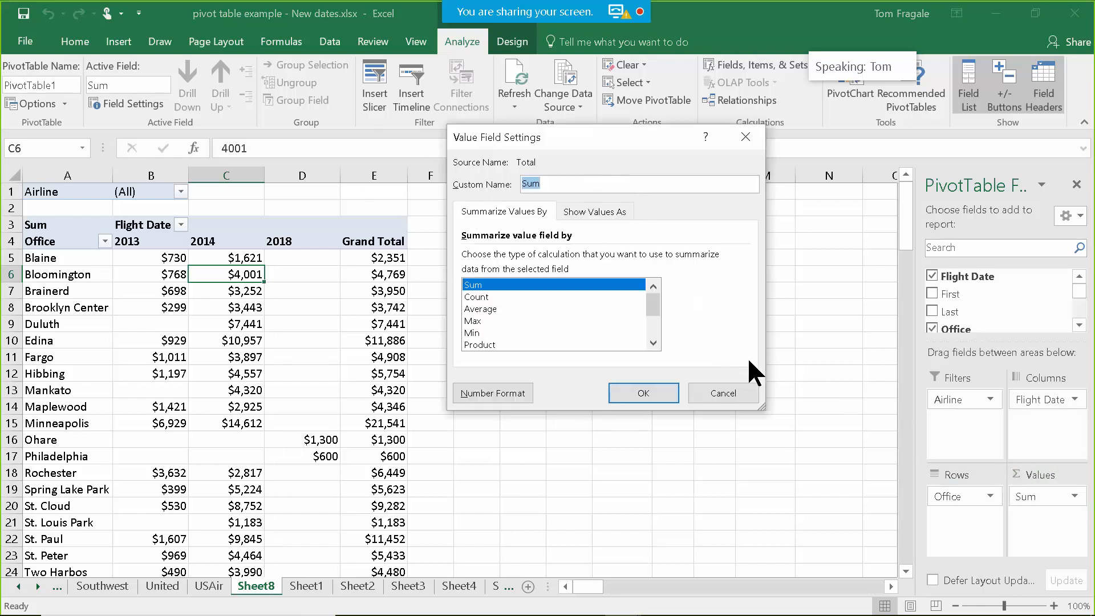
left_click(737, 391)
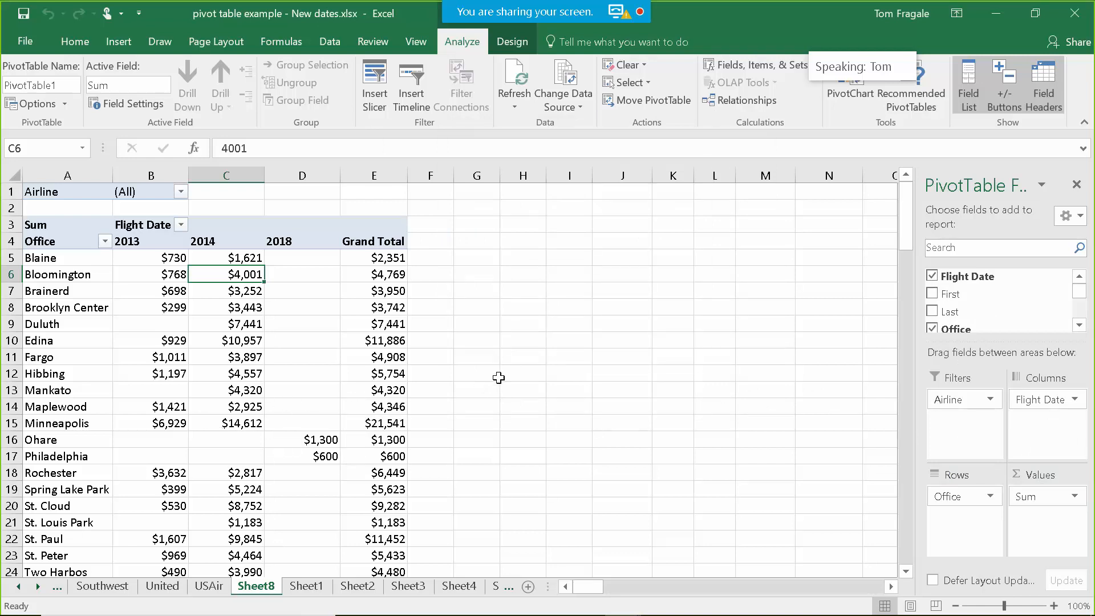
Step: Replace the Sum value field with the Tickets field in the PivotTable's values
left_click(1036, 499)
left_click_drag(1036, 499, 1078, 297)
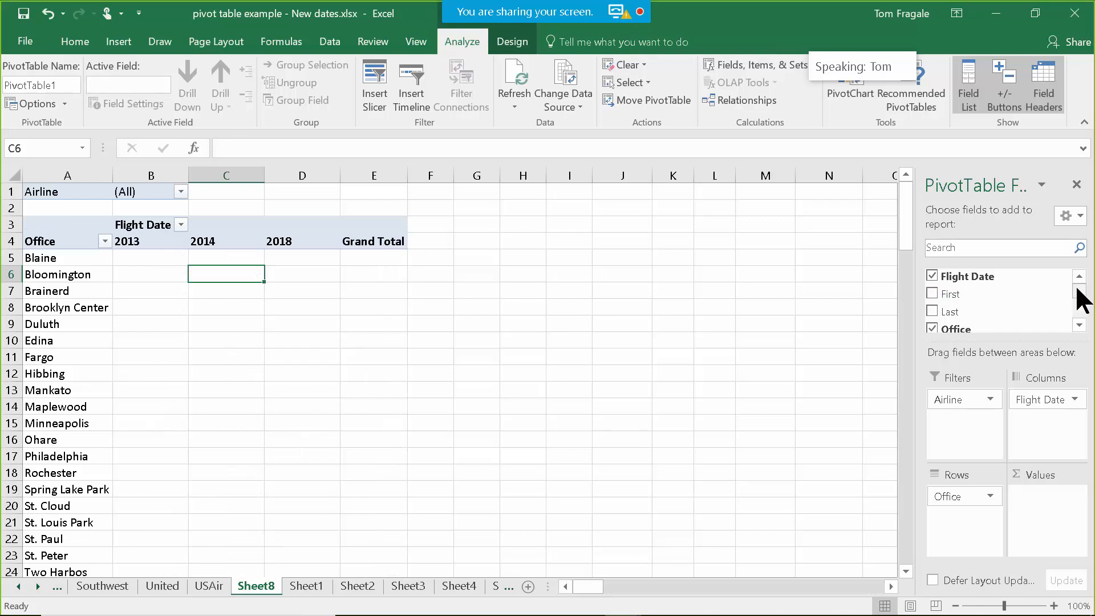
scroll(1078, 298, "down", 3)
scroll(1080, 305, "down", 1)
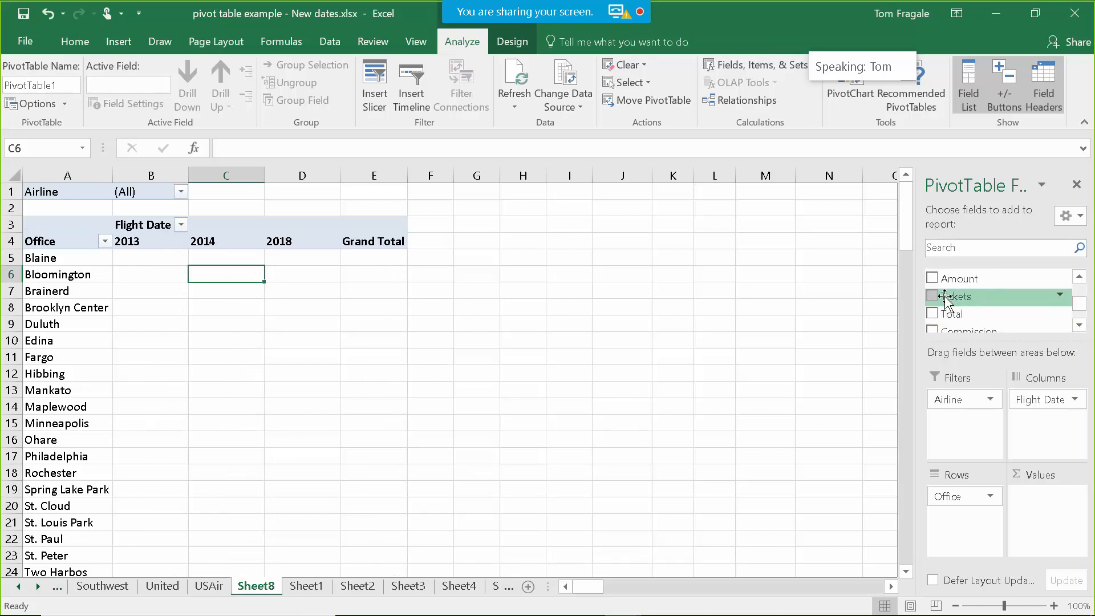
left_click_drag(945, 297, 1062, 534)
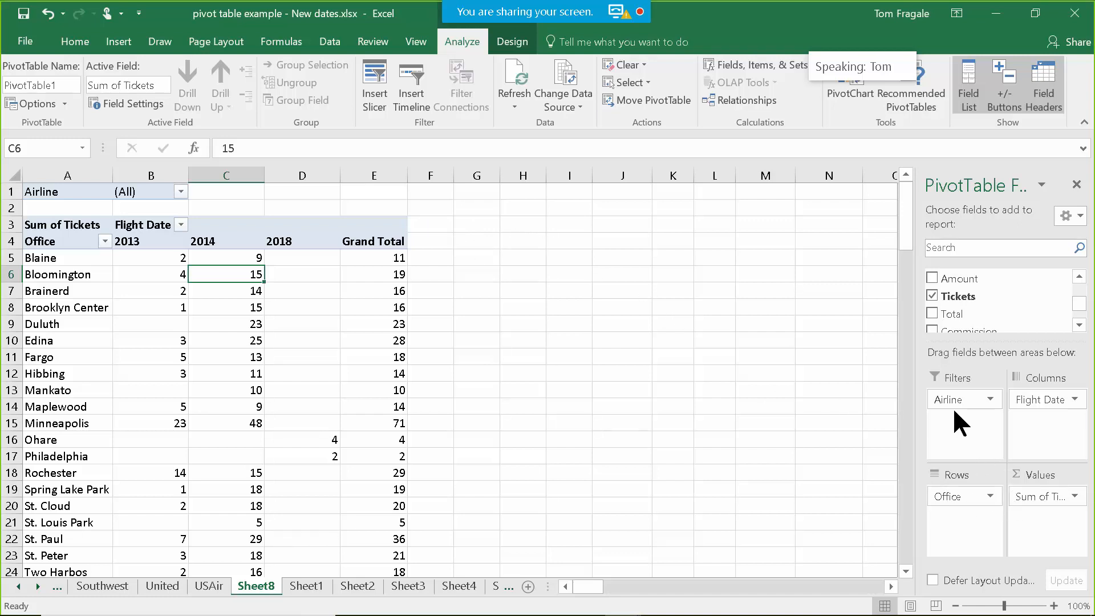
Step: Swap Airline and Office in the PivotTable so that Airline forms the rows and Office becomes the report filter
left_click_drag(947, 399, 975, 549)
left_click_drag(955, 496, 958, 400)
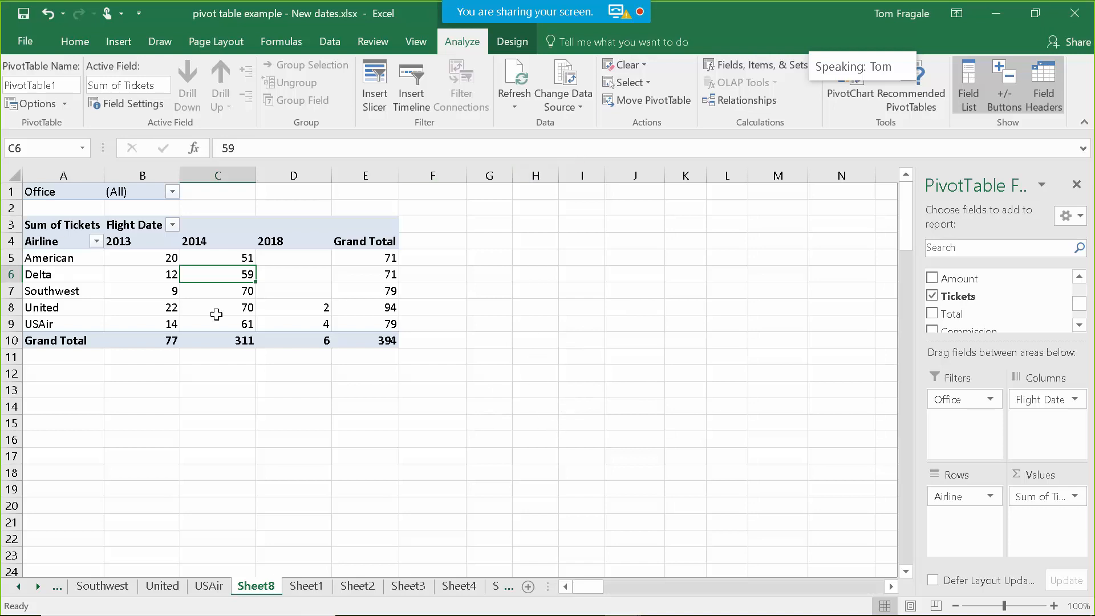
mouse_move(310, 303)
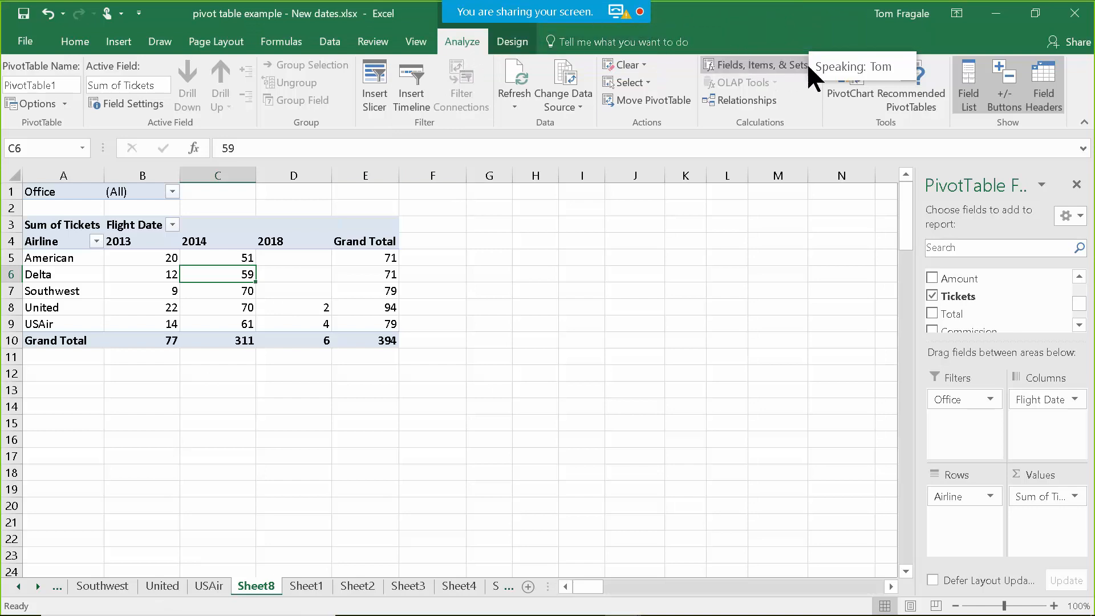
Step: Insert a calculated field named Baggage Fees with the formula = Tickets*25
left_click(726, 66)
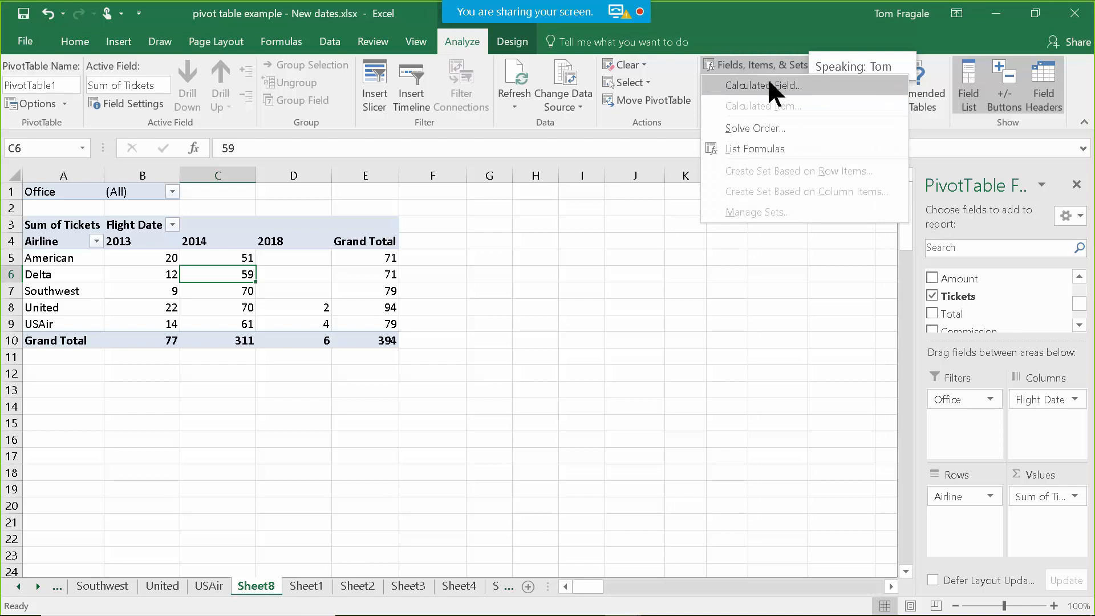
left_click(770, 82)
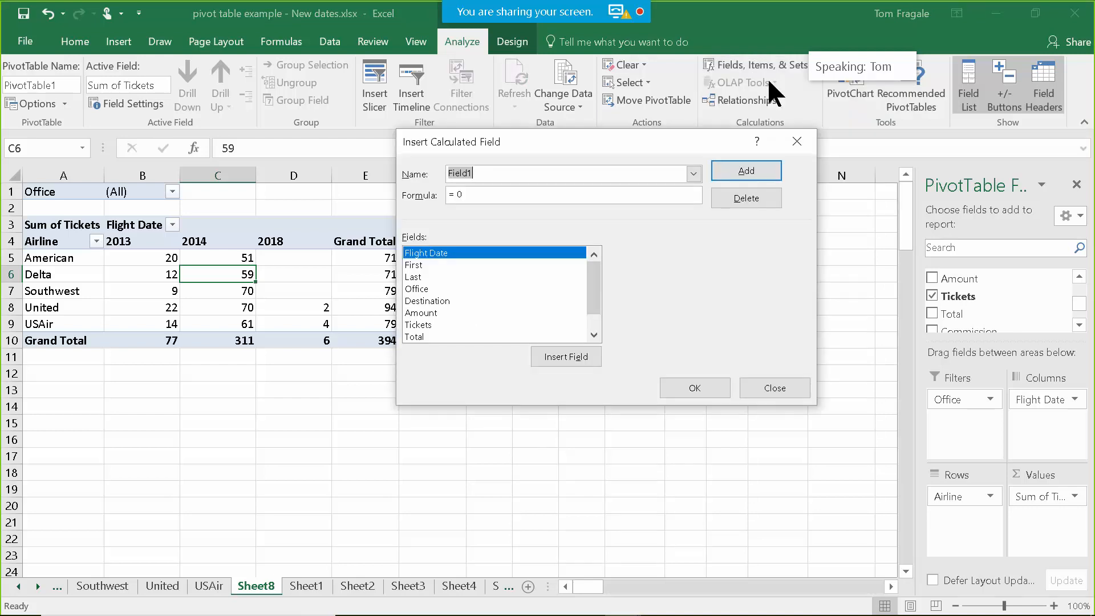
type("Baggage Fees")
left_click(515, 195)
double_click(422, 324)
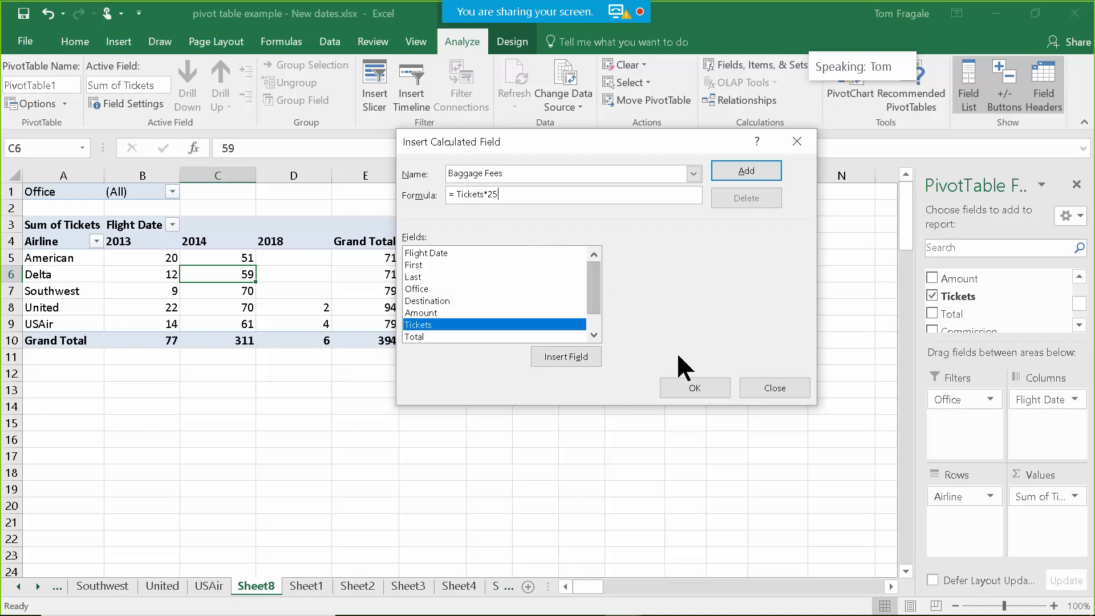
left_click(695, 389)
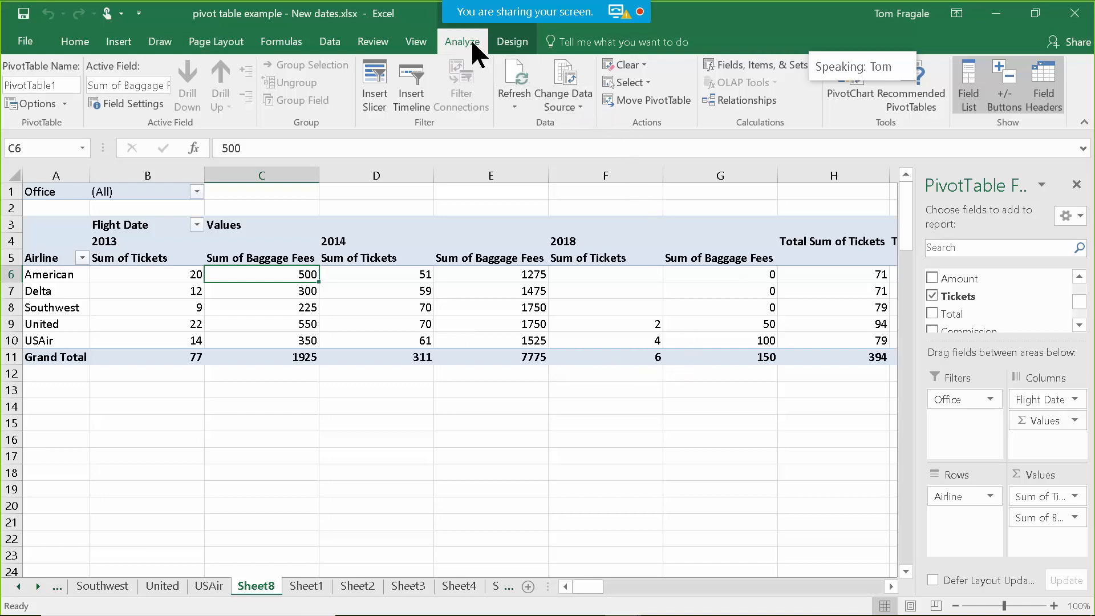
left_click(735, 66)
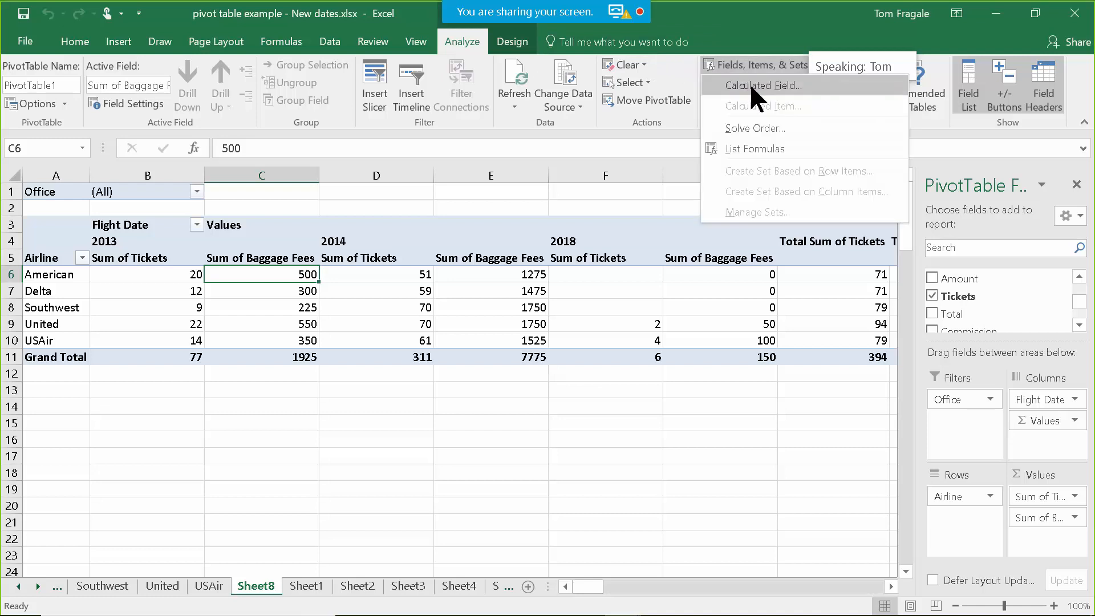
left_click(749, 83)
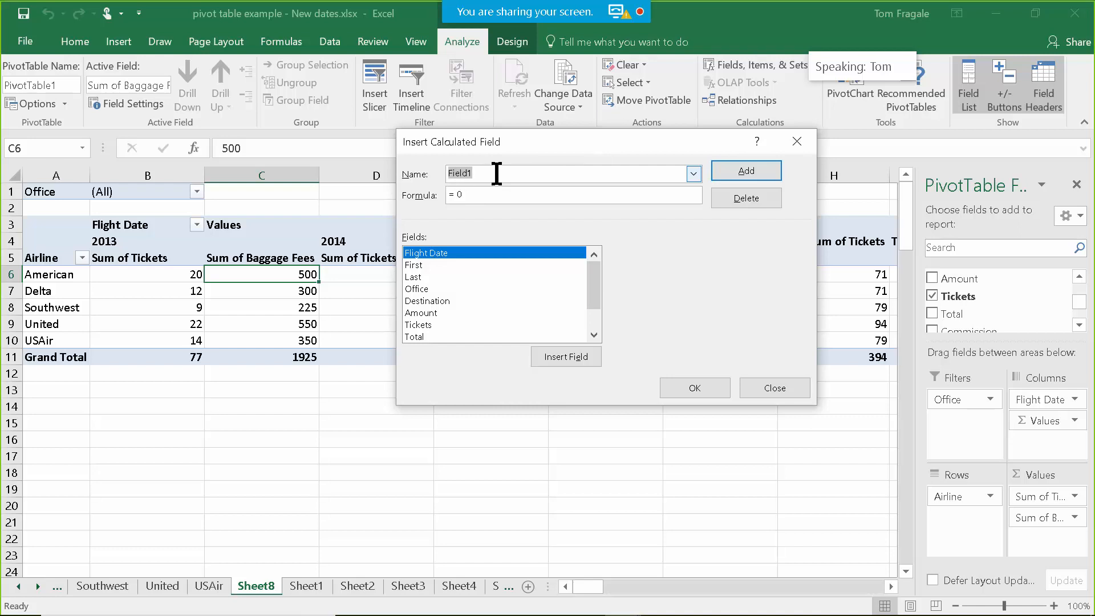
left_click(488, 196)
left_click(770, 388)
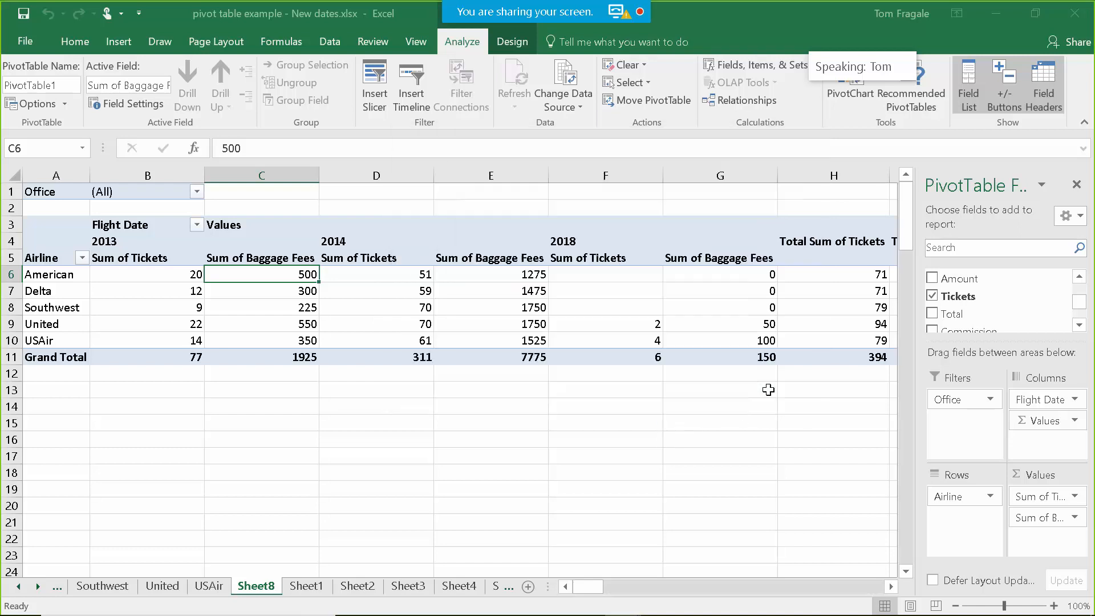